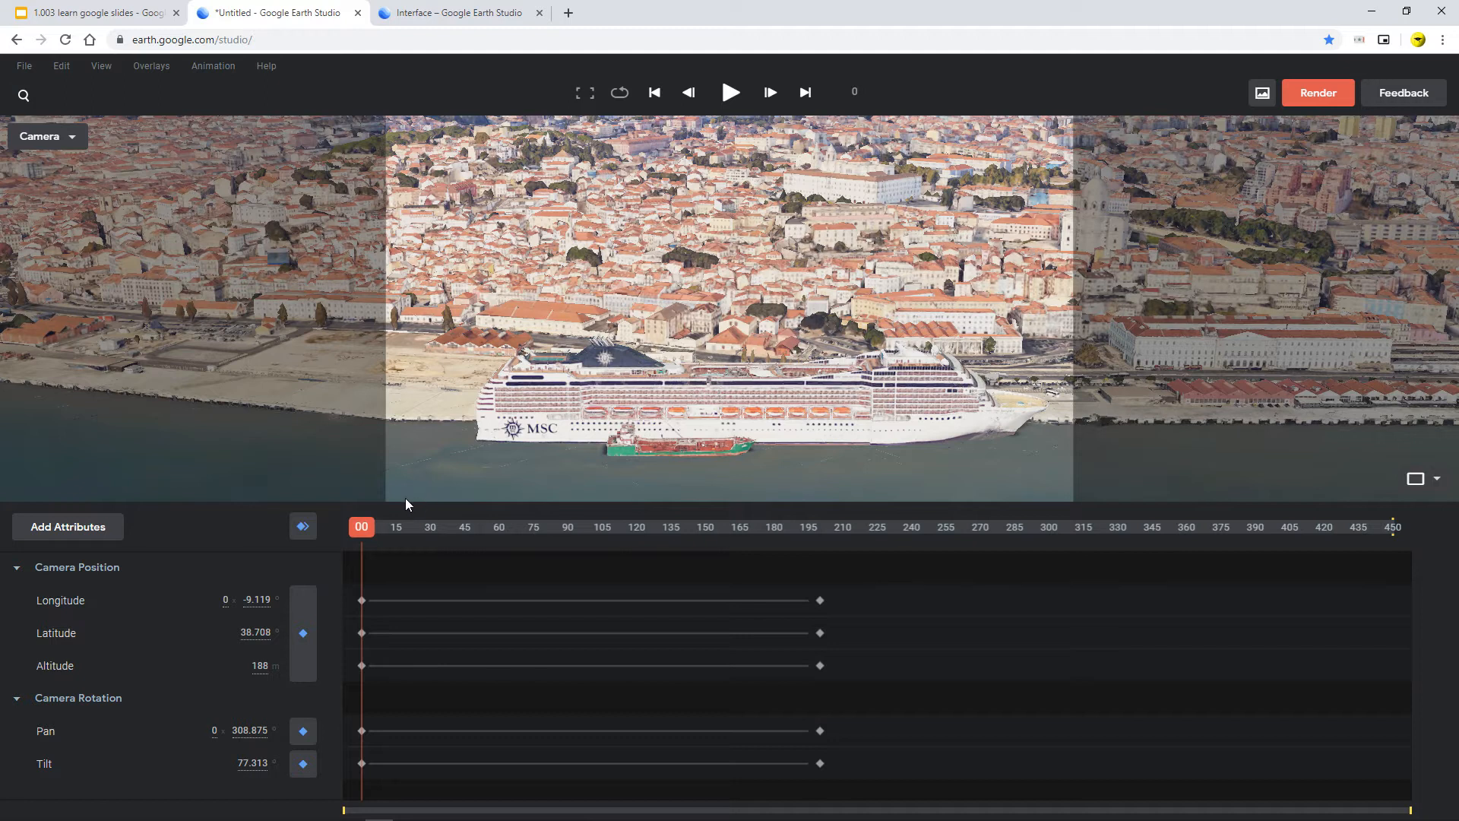
Enlarge the timeline area by shrinking the camera view, and move the playhead to frame 10.
left_click_drag(411, 490, 406, 414)
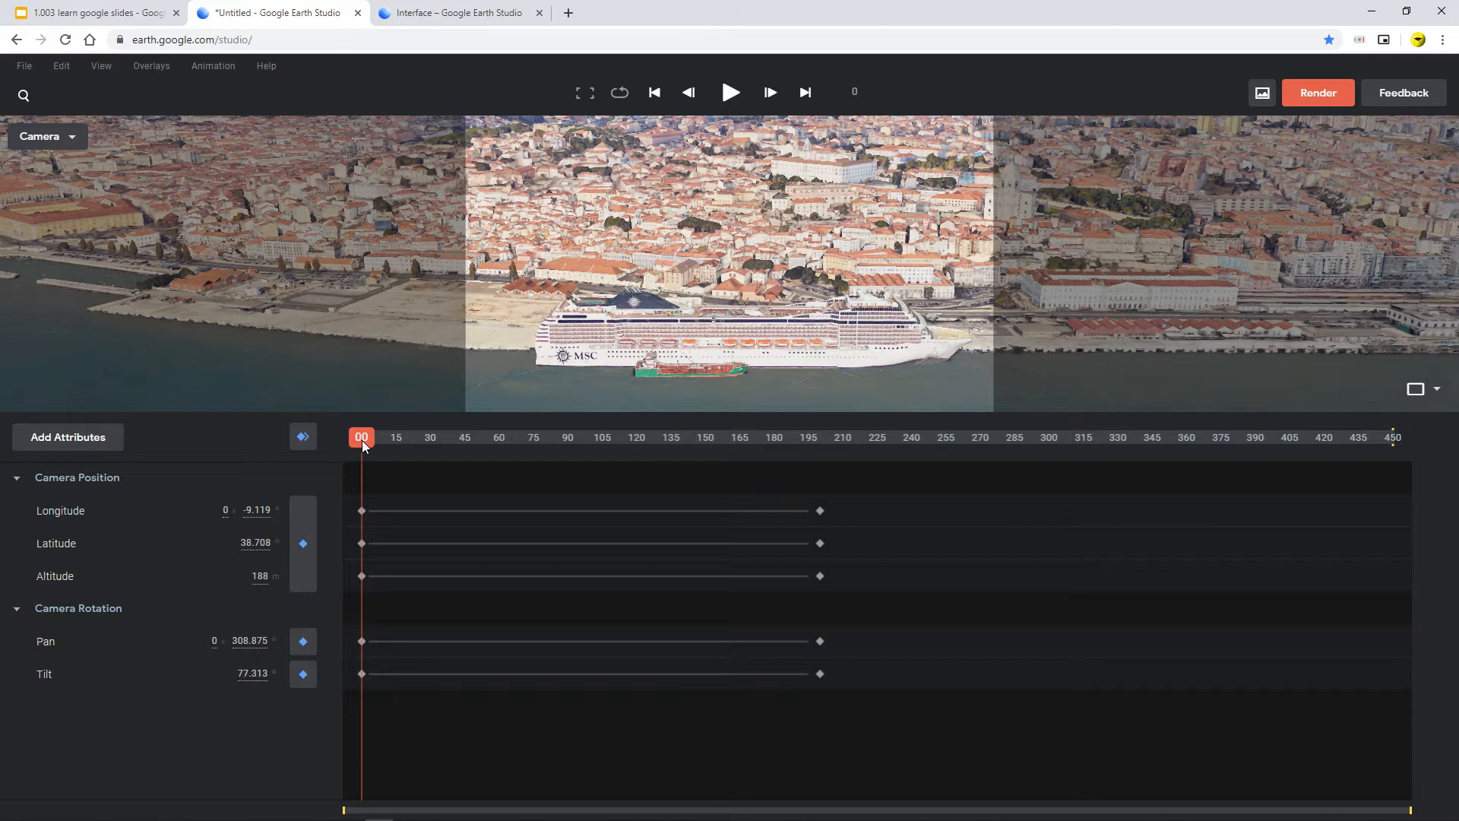
mouse_move(362, 440)
left_mouse_down()
mouse_move(439, 441)
mouse_move(390, 435)
left_mouse_up()
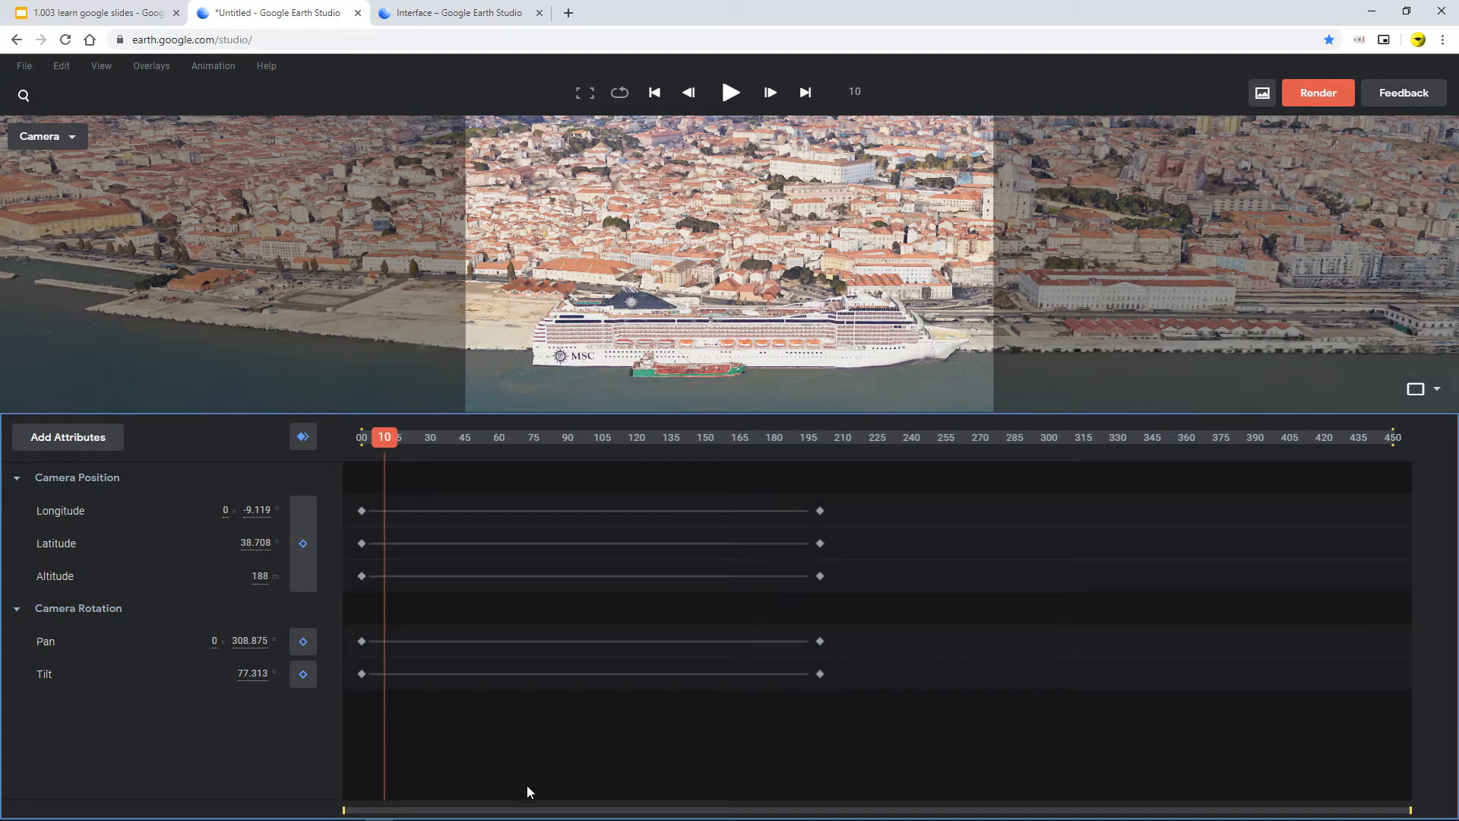
Set the Windows taskbar location on screen to Left and close the settings window.
mouse_move(530, 818)
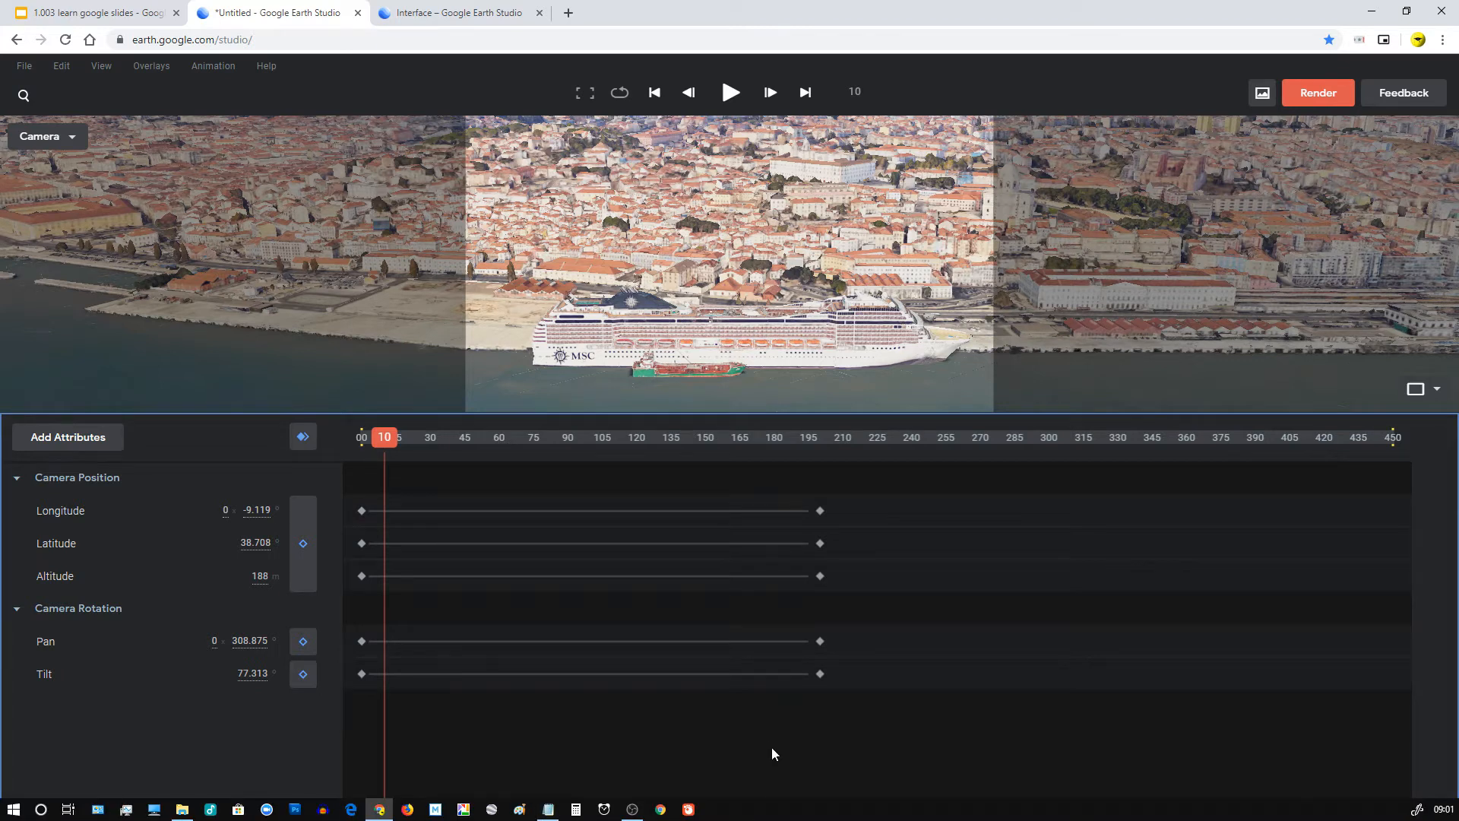
right_click(808, 811)
left_click(850, 790)
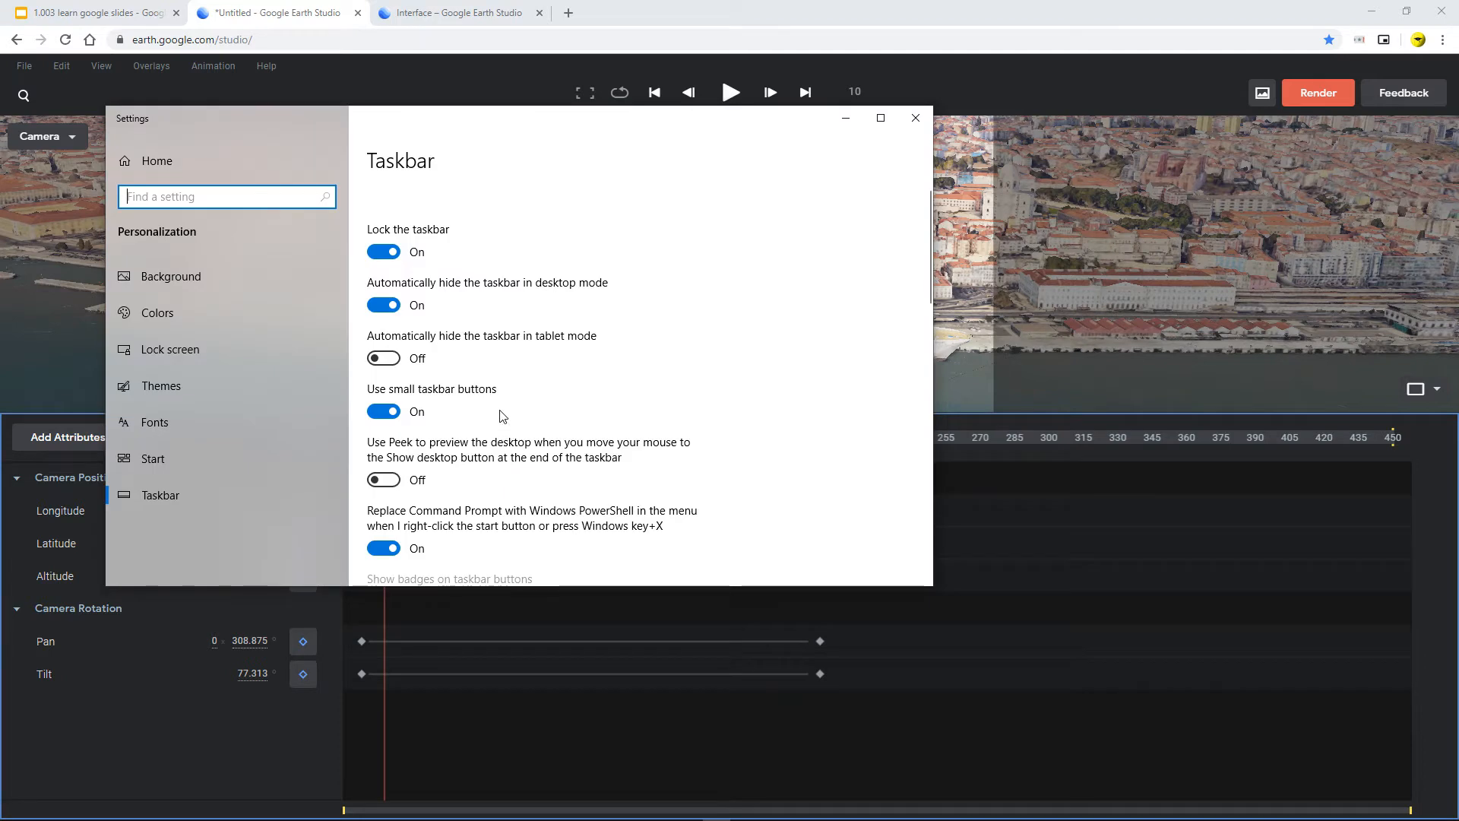
scroll(502, 415, "down", 5)
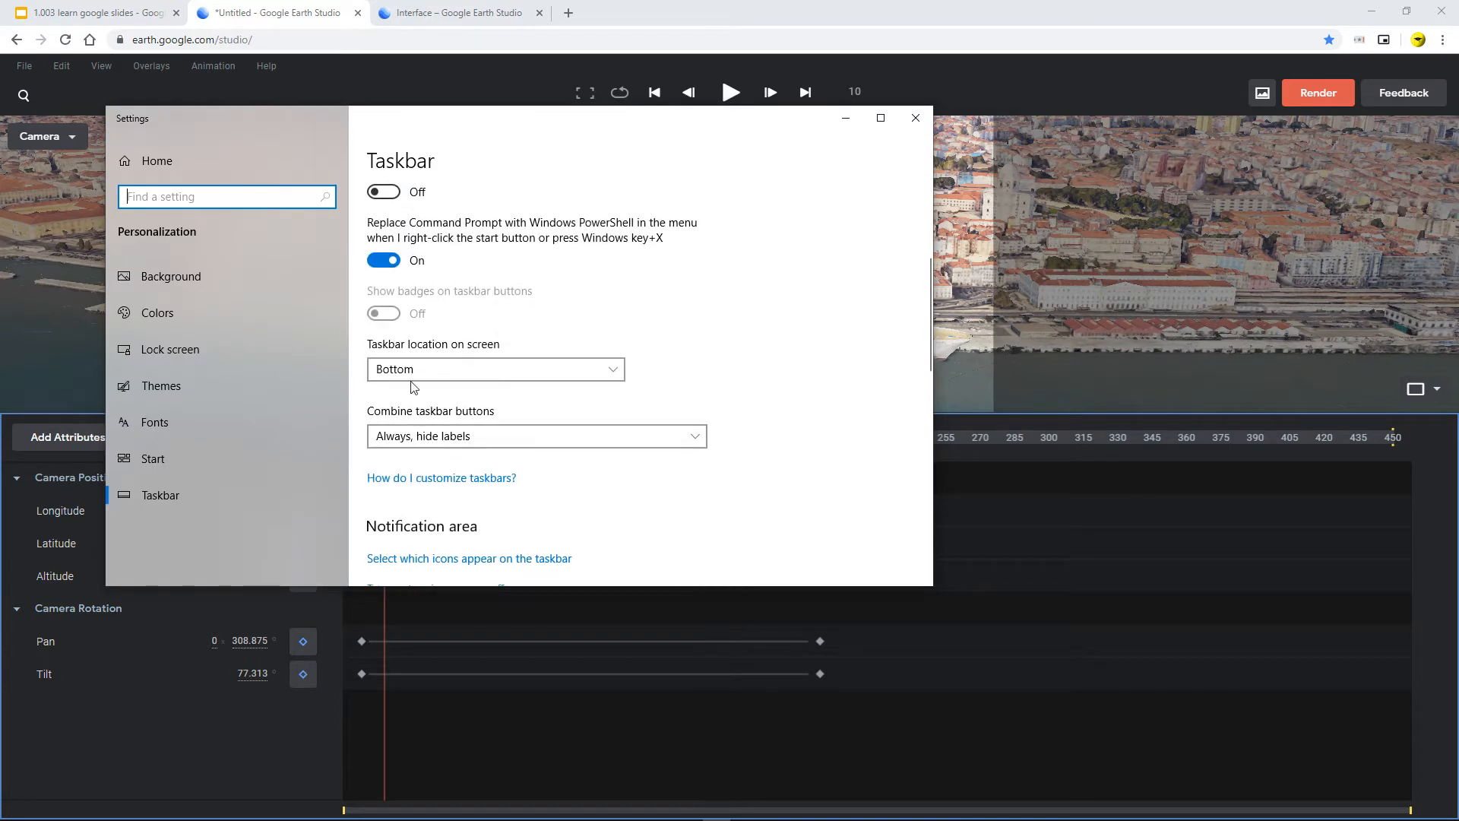
left_click(436, 372)
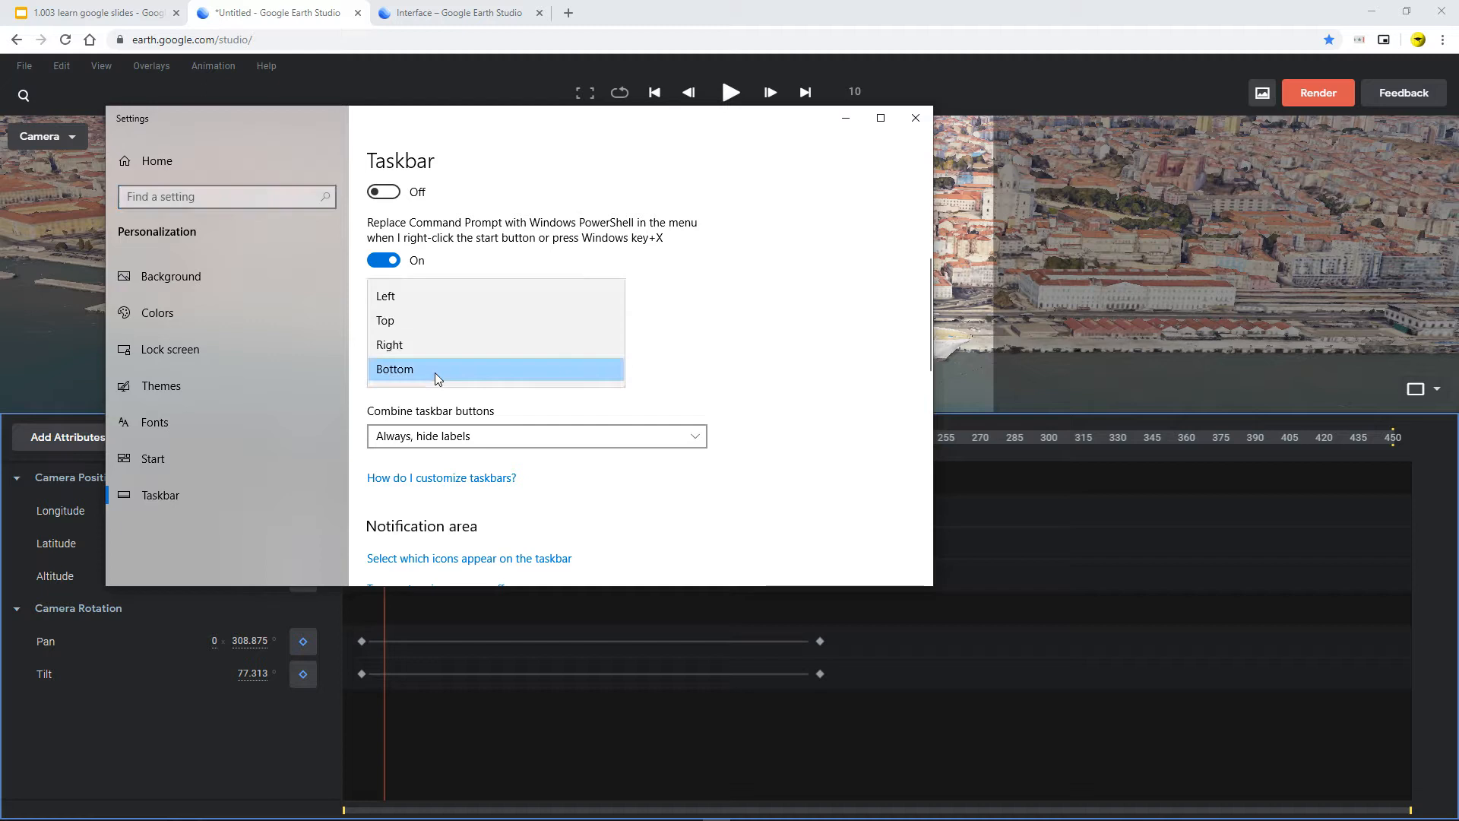
left_click(401, 297)
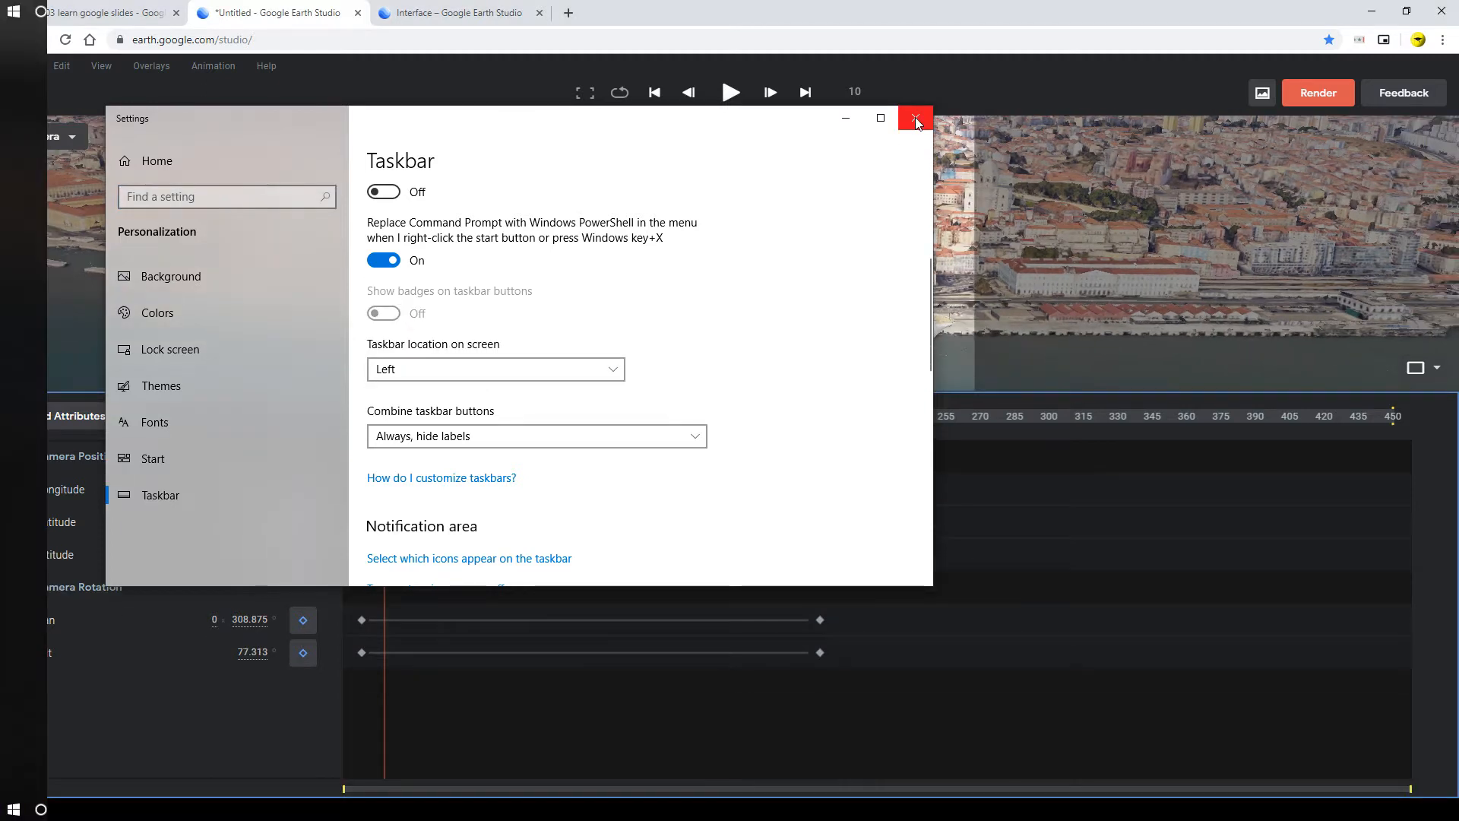
left_click(916, 119)
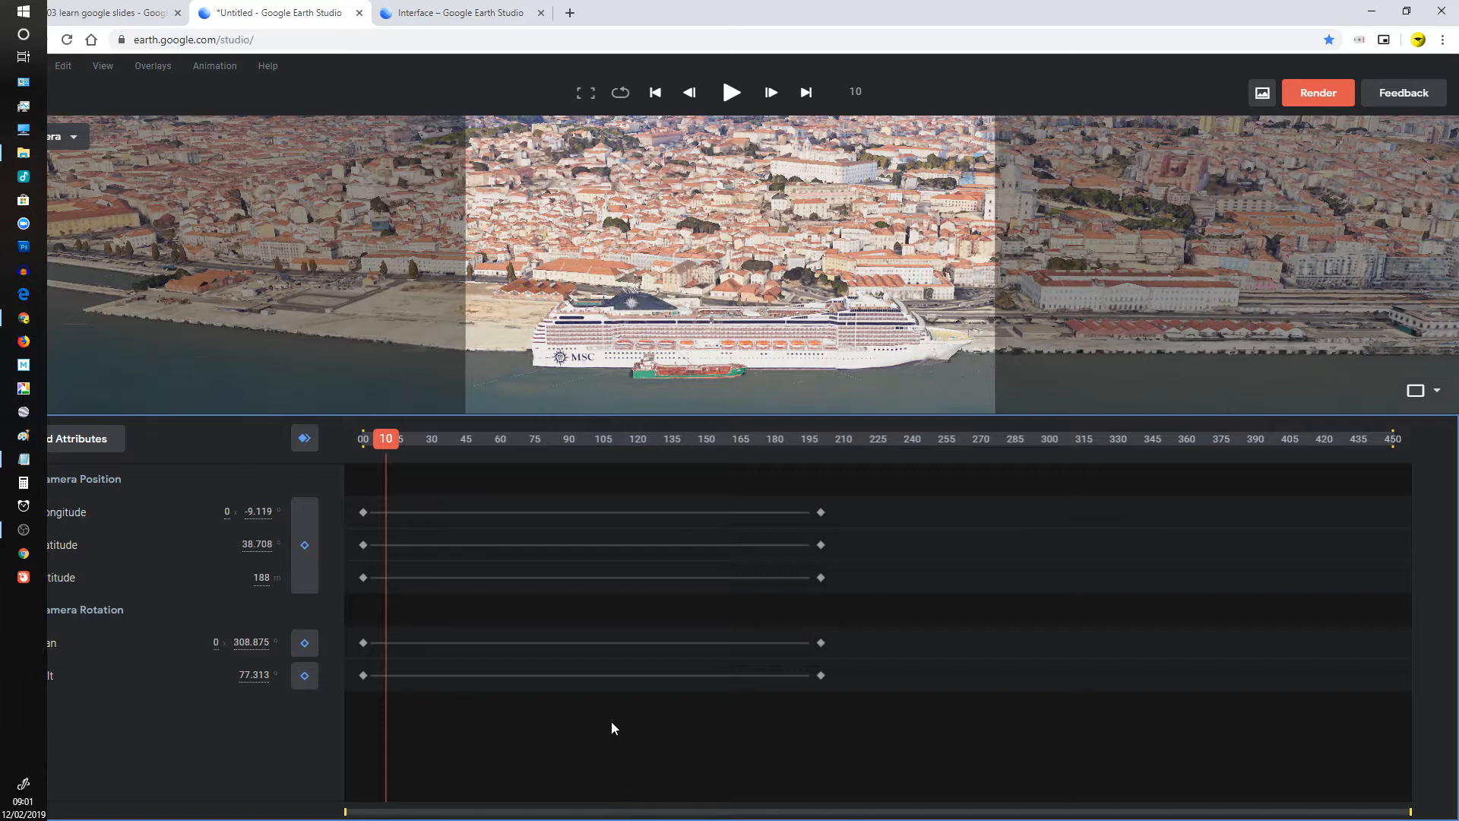
Scrub the camera animation to frame 186, and advance frame by frame to frame 200 to examine the camera view.
left_click_drag(386, 441, 789, 494)
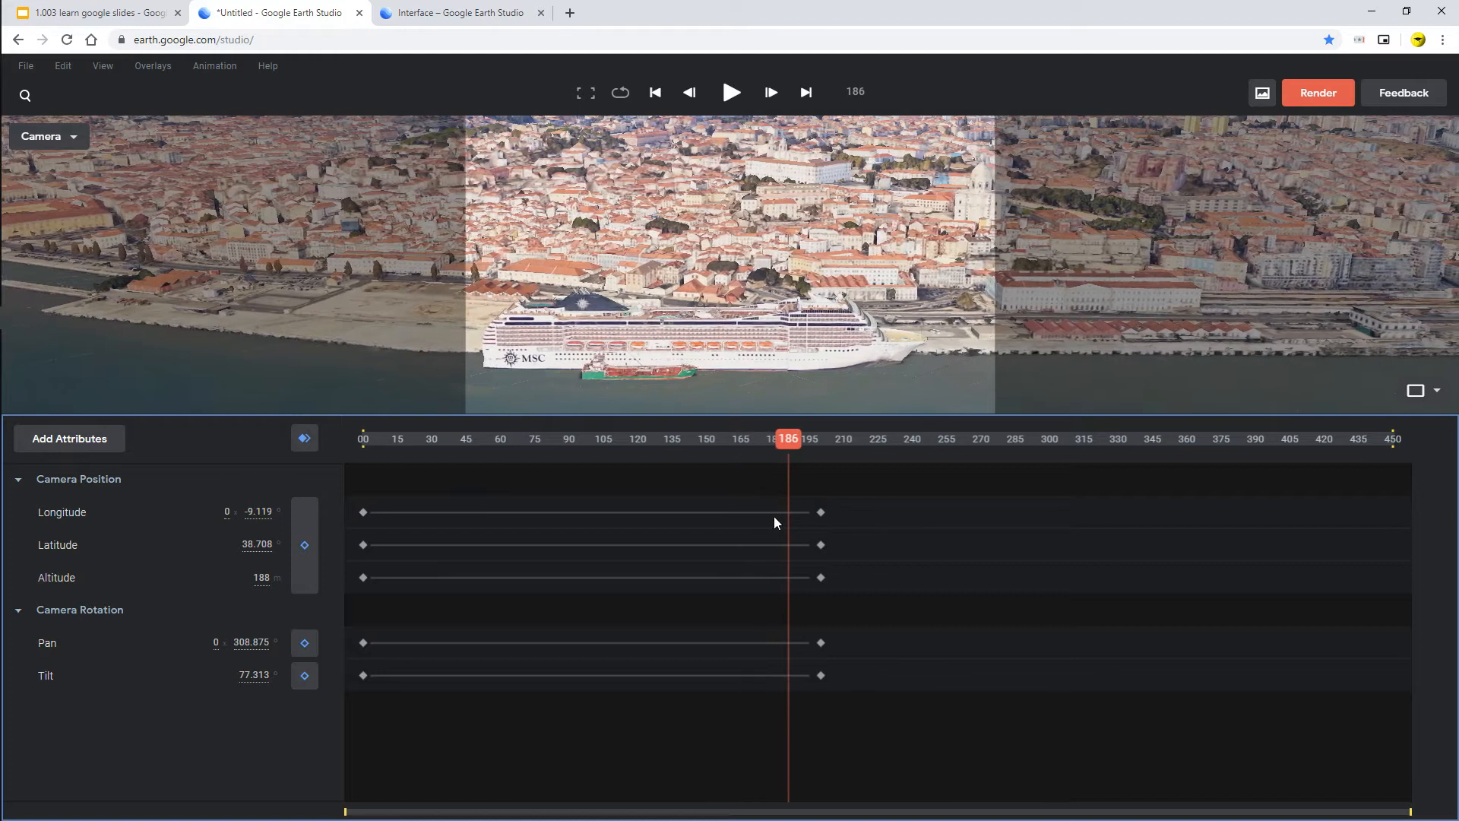
key("Right")
key("Right")
key("Right")
key("Right")
key("Right")
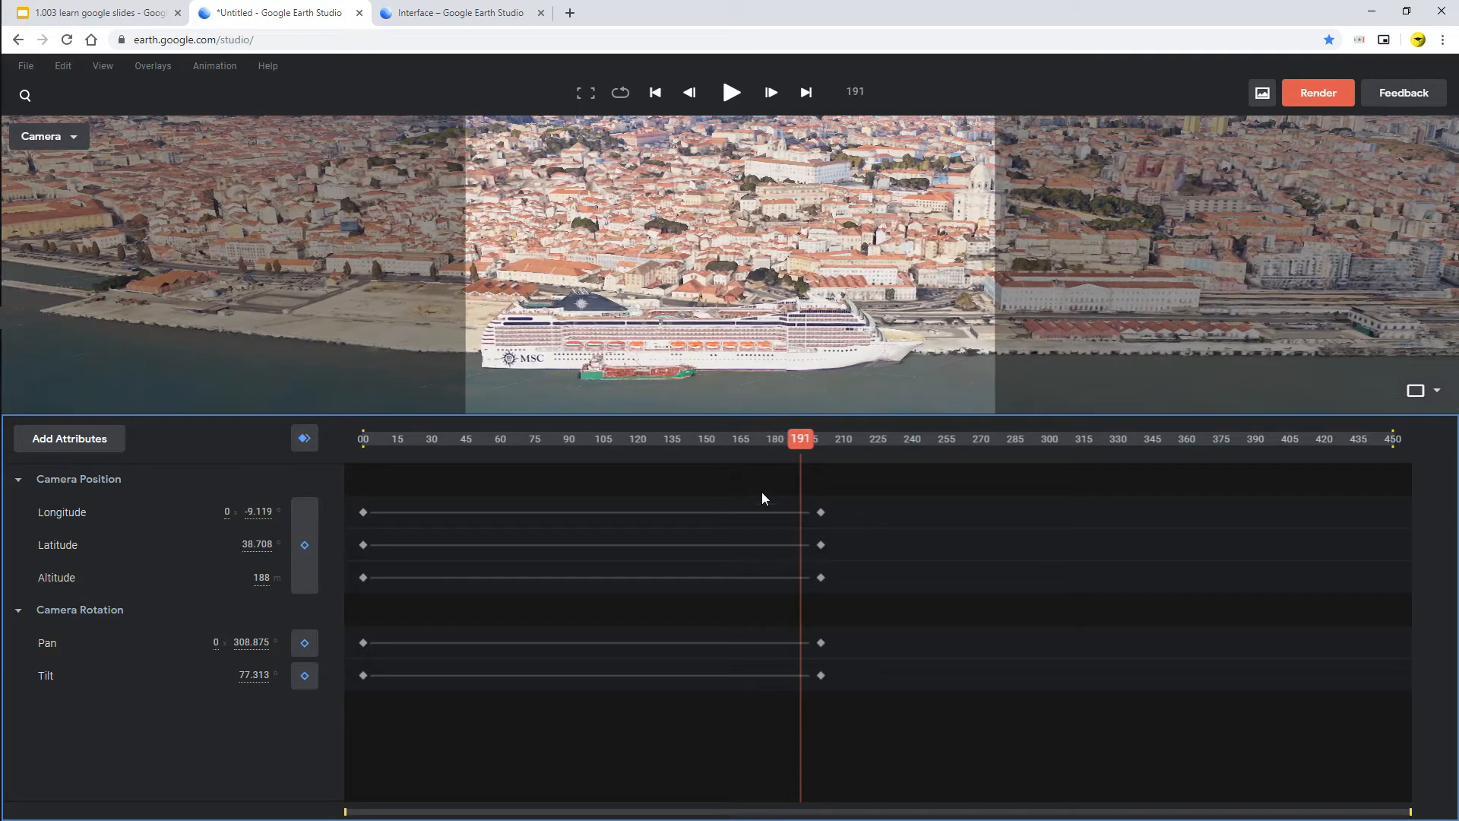
key("Right")
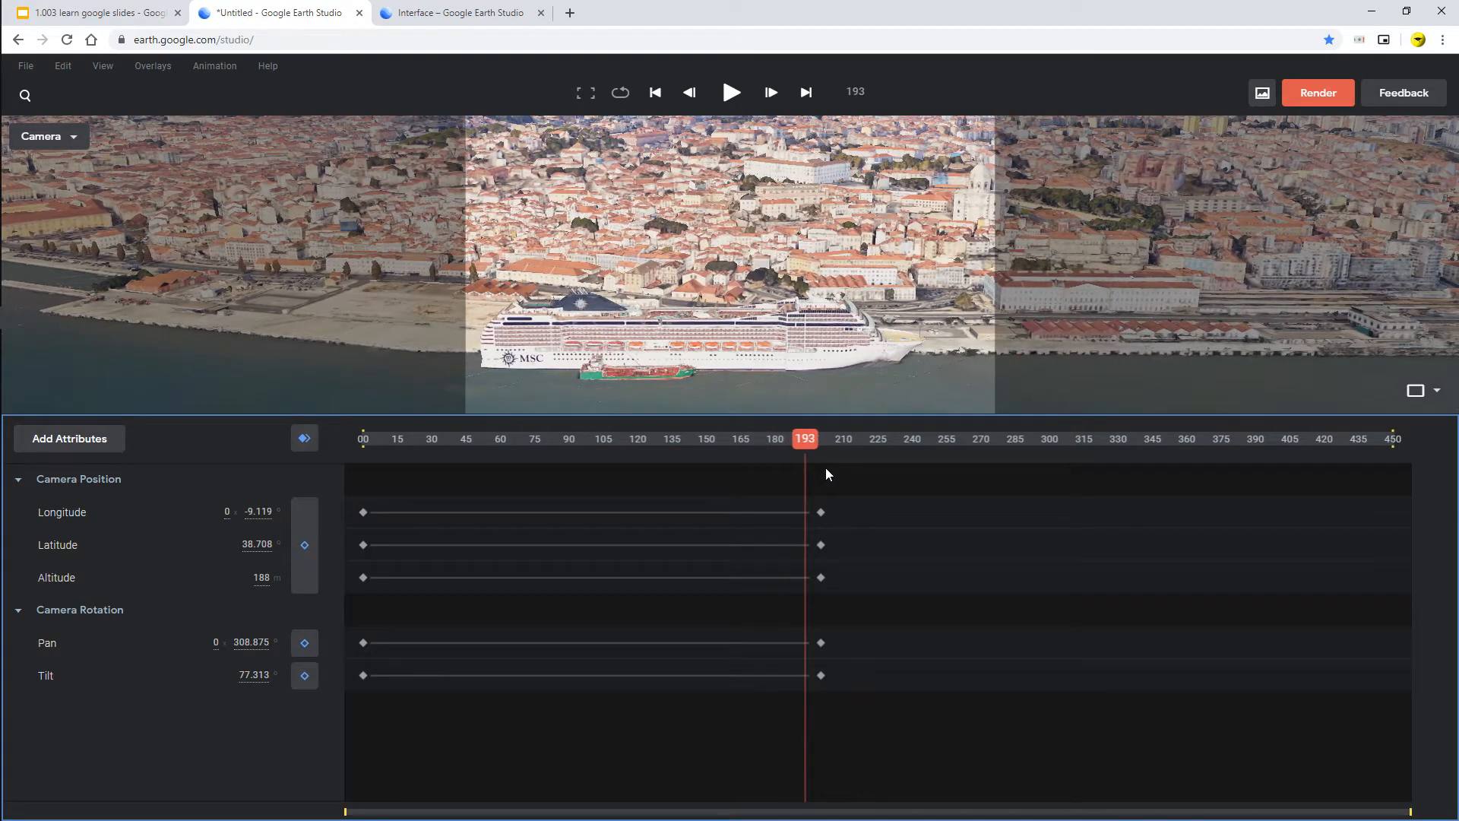
key("Right")
key("Right")
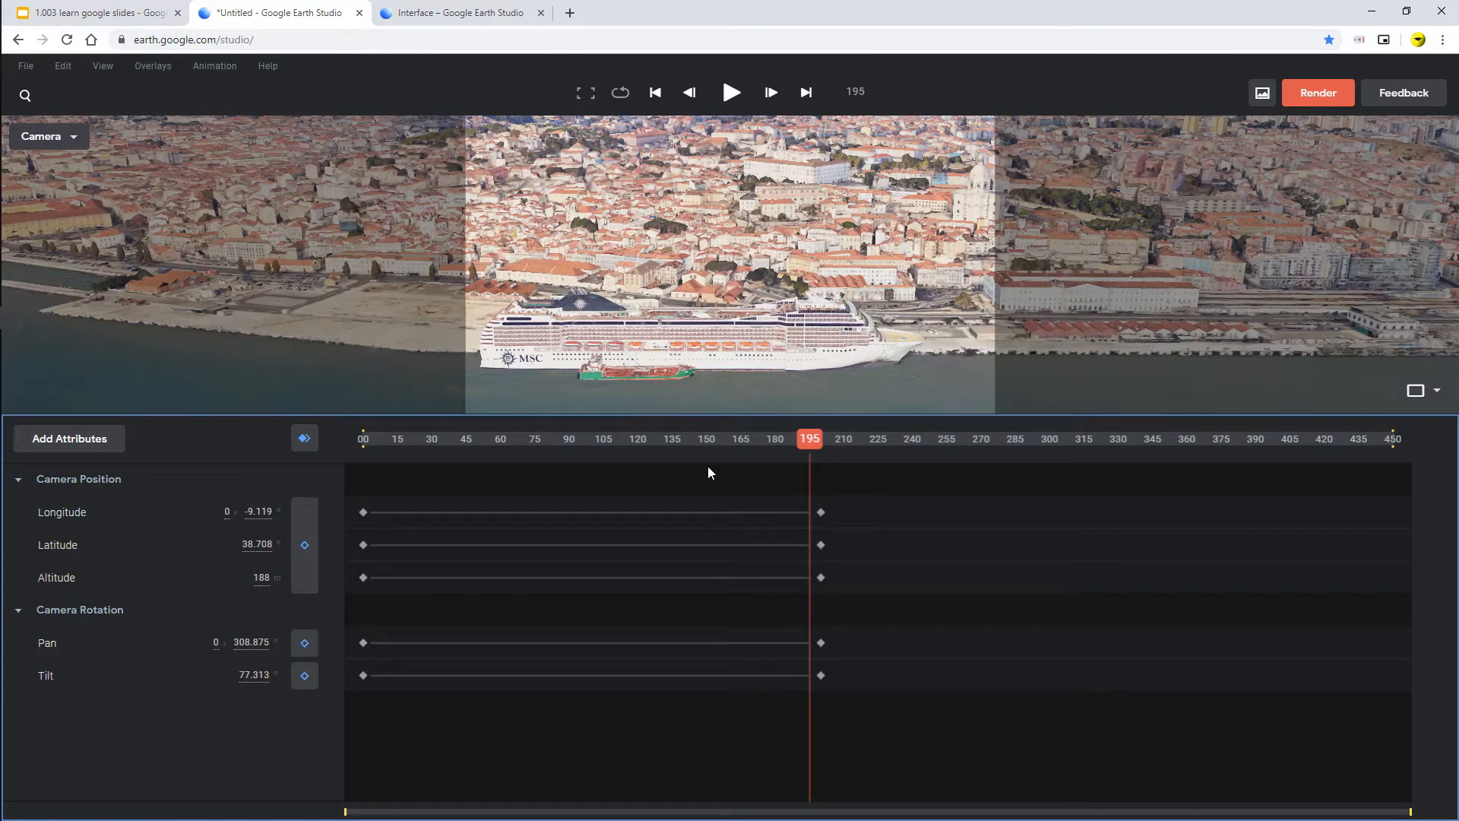
key("Right")
key("Right")
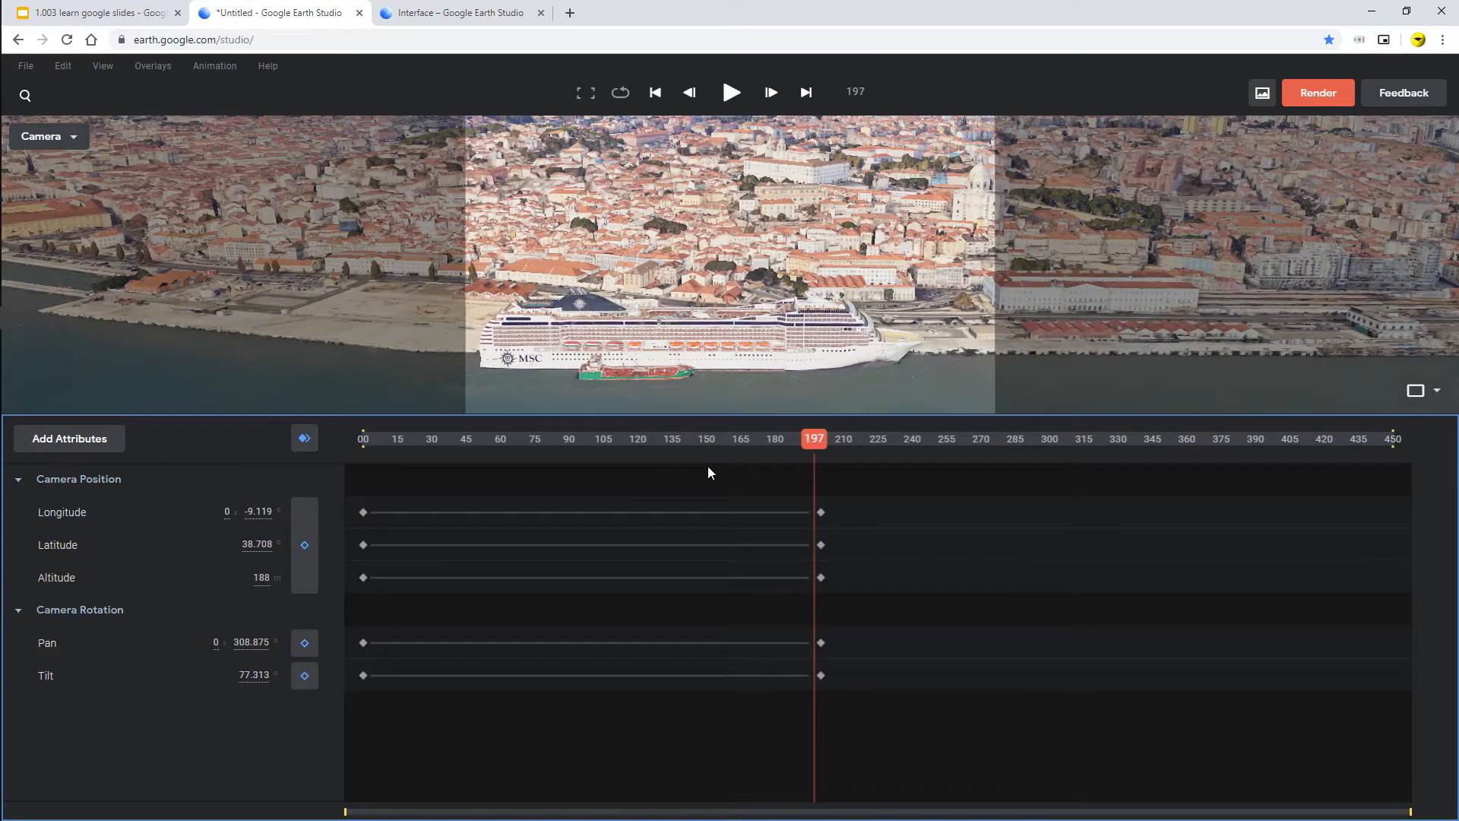
key("Right")
key("Right")
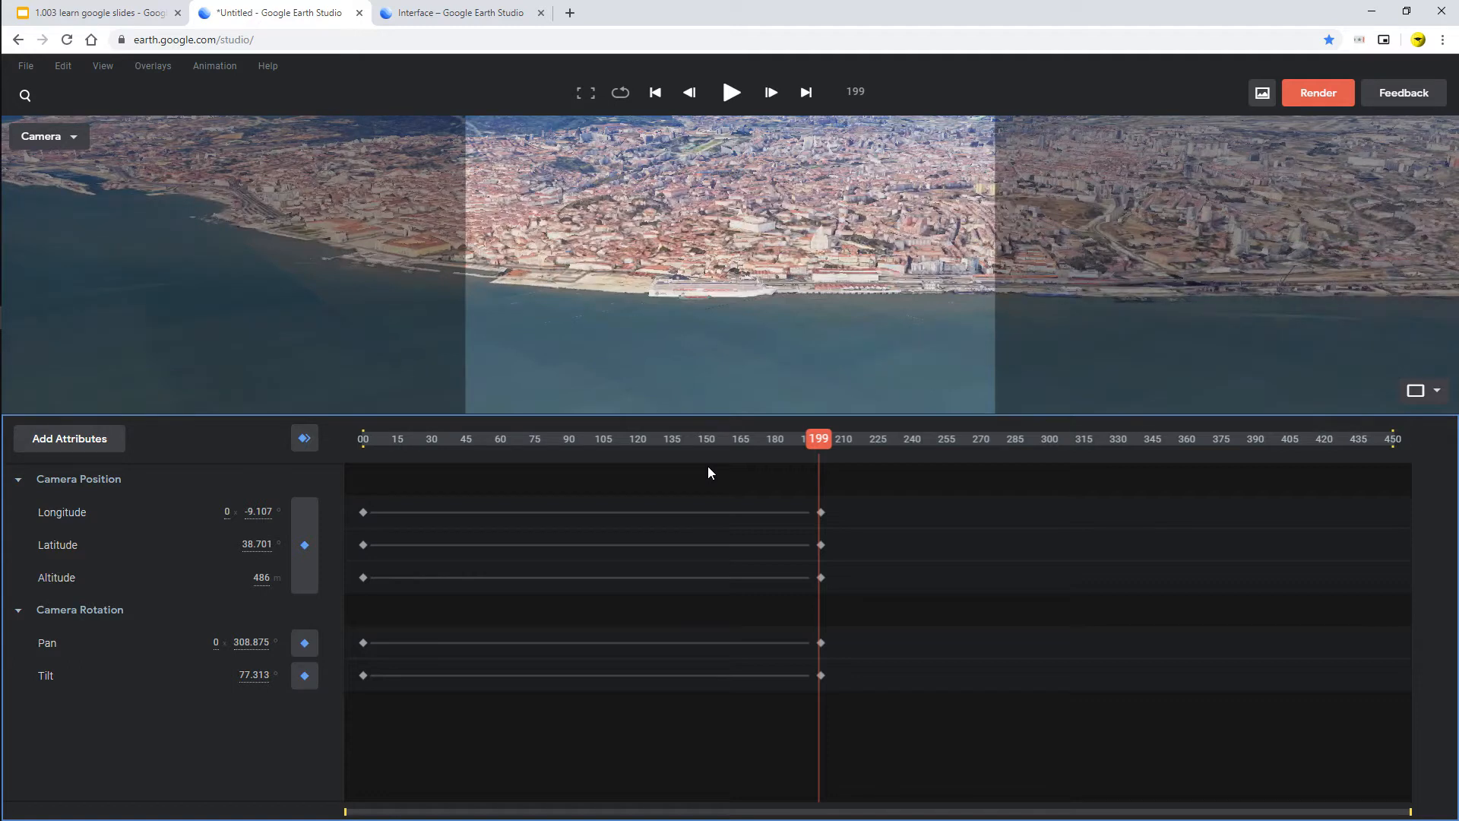
key("Right")
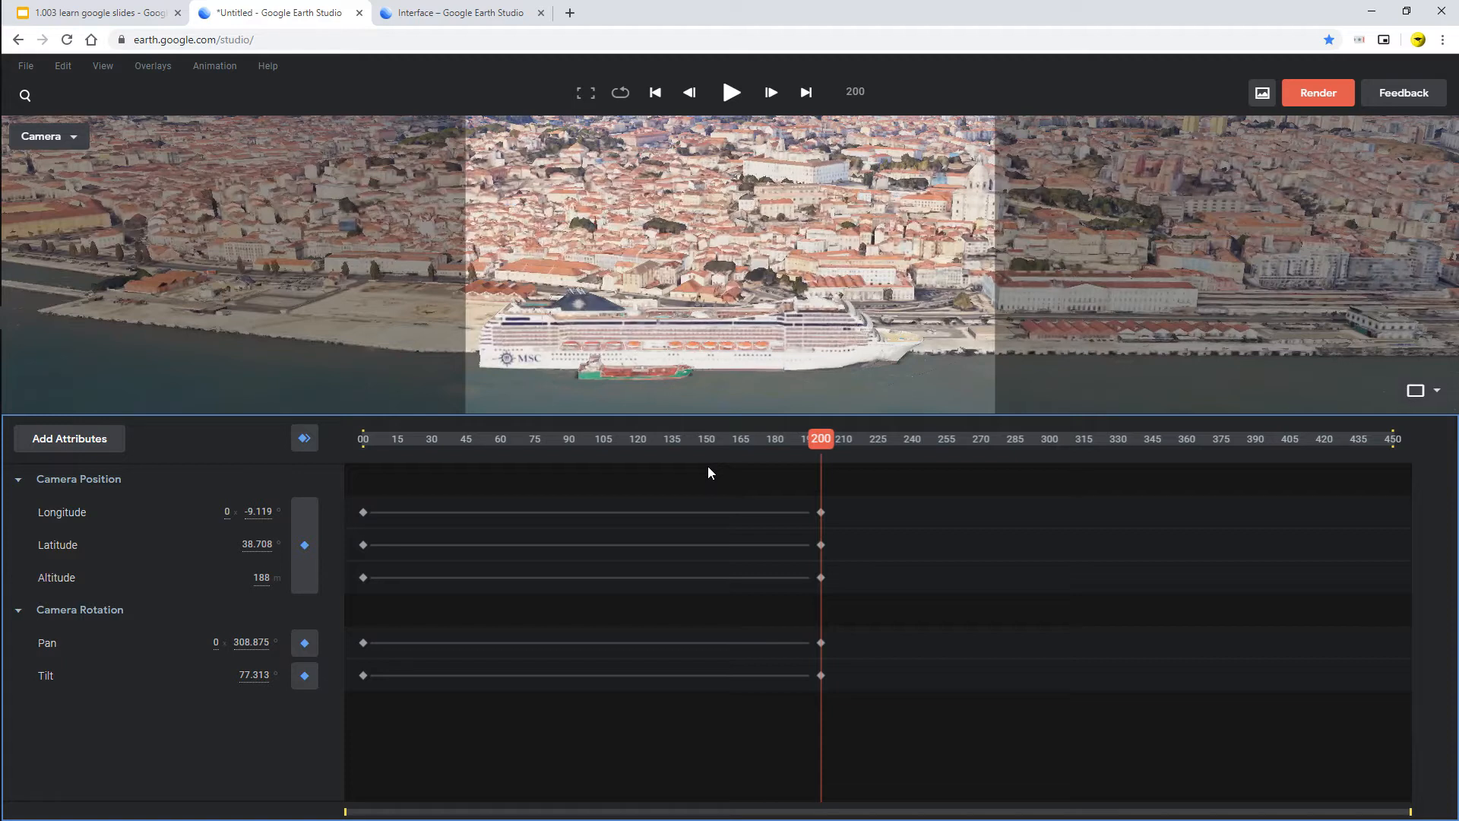
Step back through the animation frame by frame from frame 200 to frame 191.
key("Left")
key("Left")
key("Left")
key("Left")
key("Left")
key("Left")
key("Left")
key("Left")
key("Left")
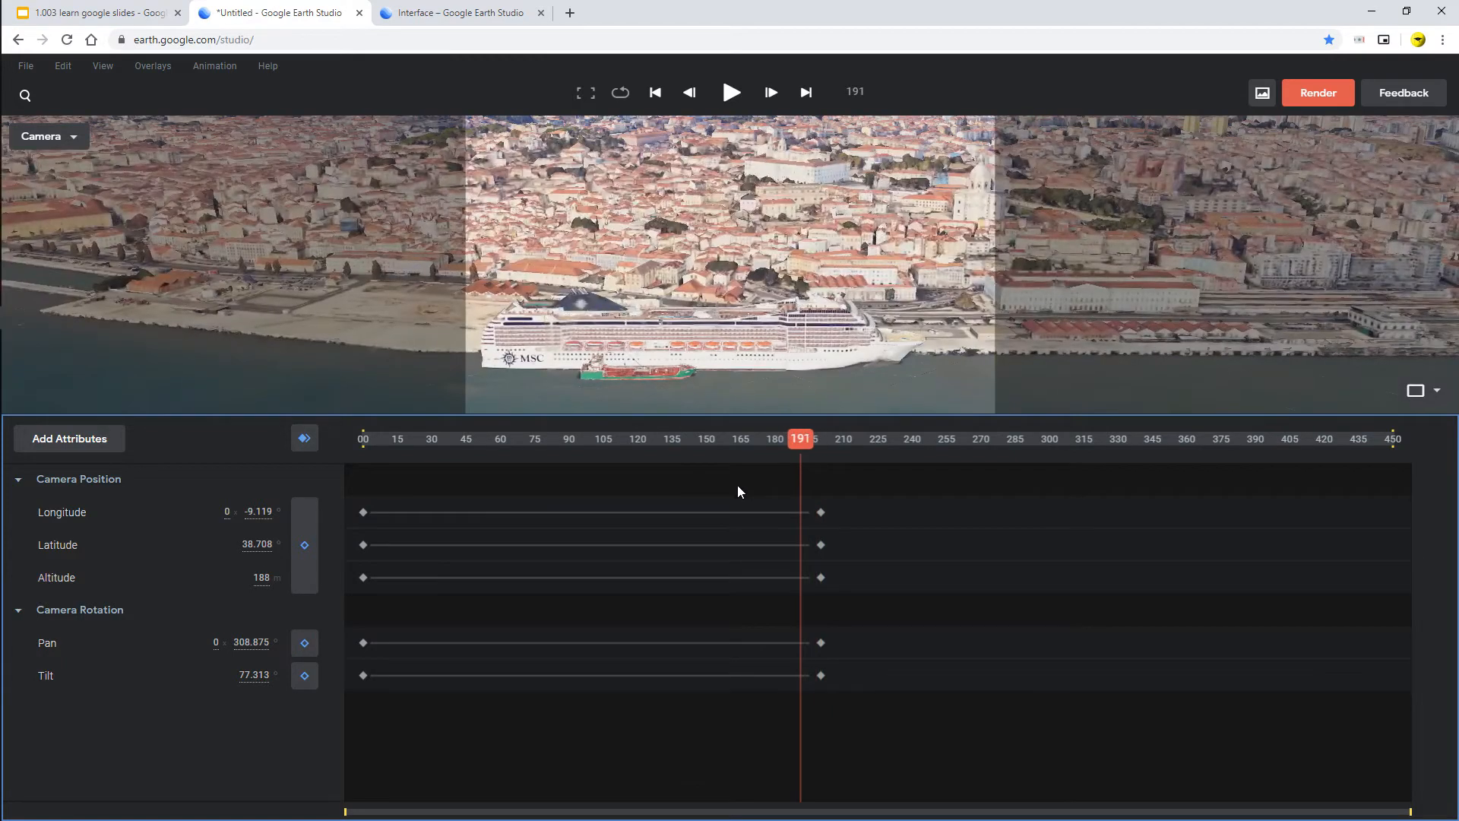
Restrict the playback range to about frames 161 to 225 and preview that section.
mouse_move(362, 439)
left_mouse_down()
mouse_move(749, 441)
mouse_move(733, 441)
left_mouse_up()
left_click_drag(1393, 441, 878, 447)
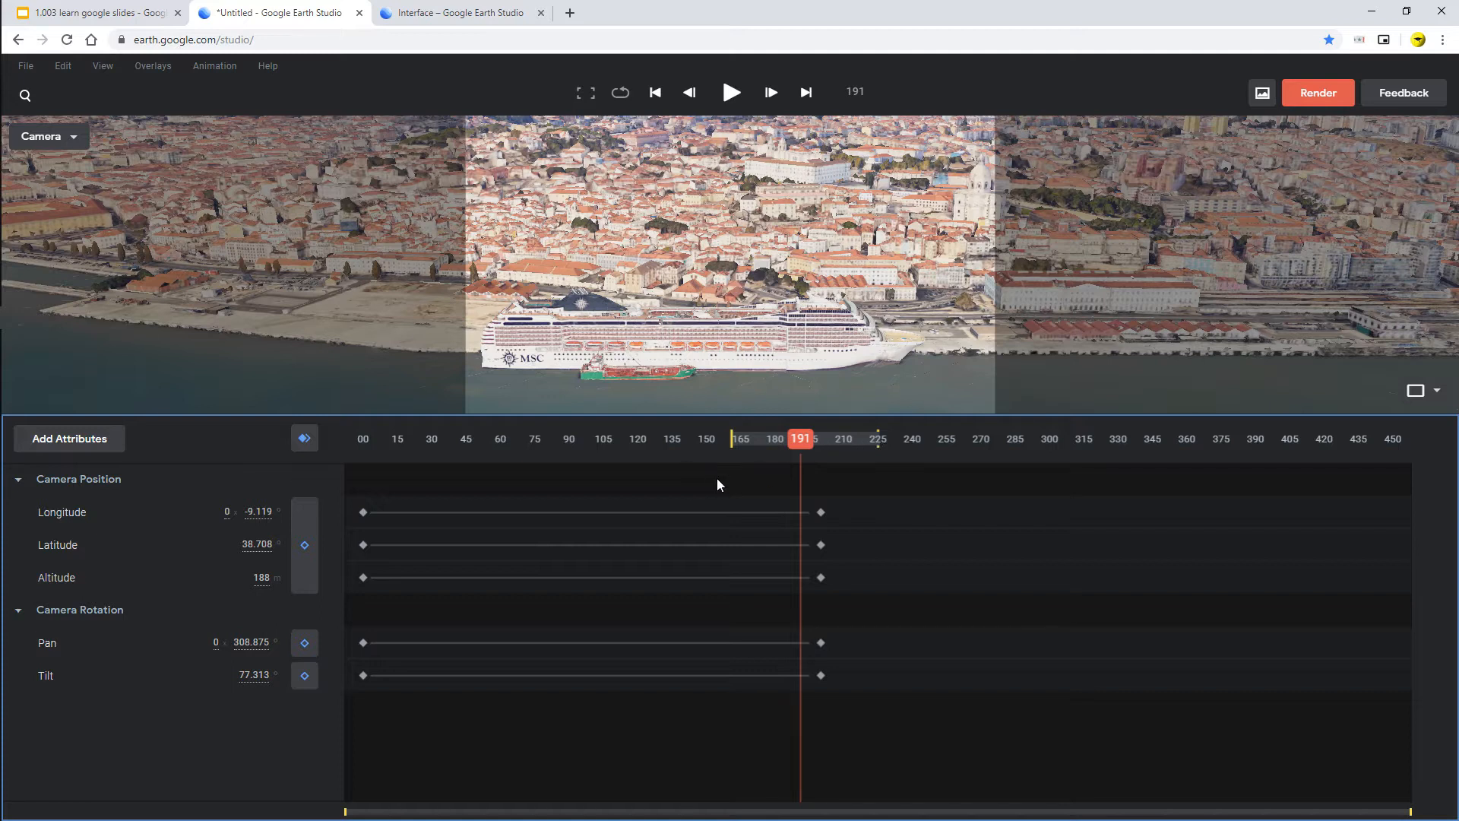
key("space")
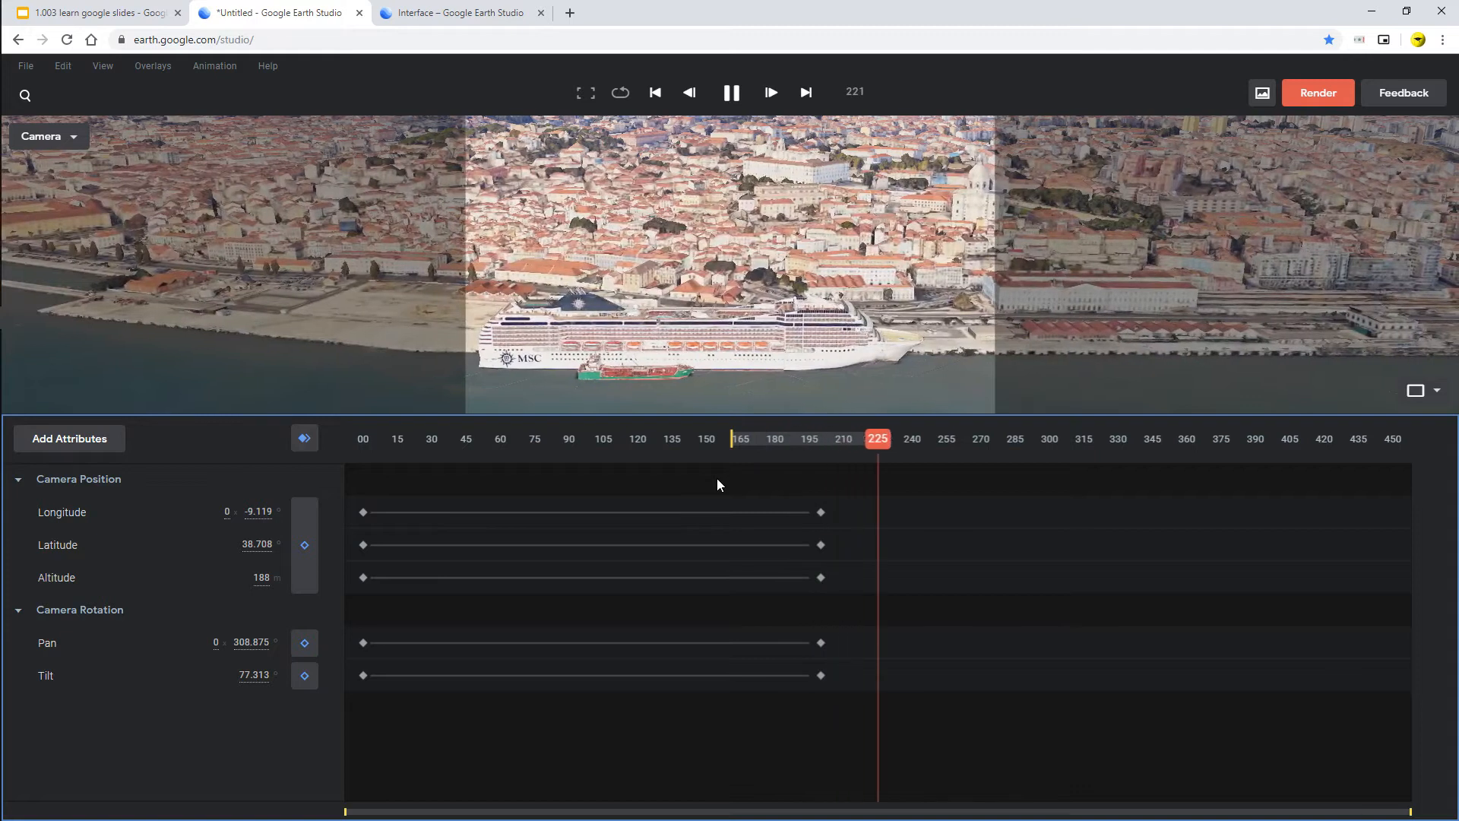
key("space")
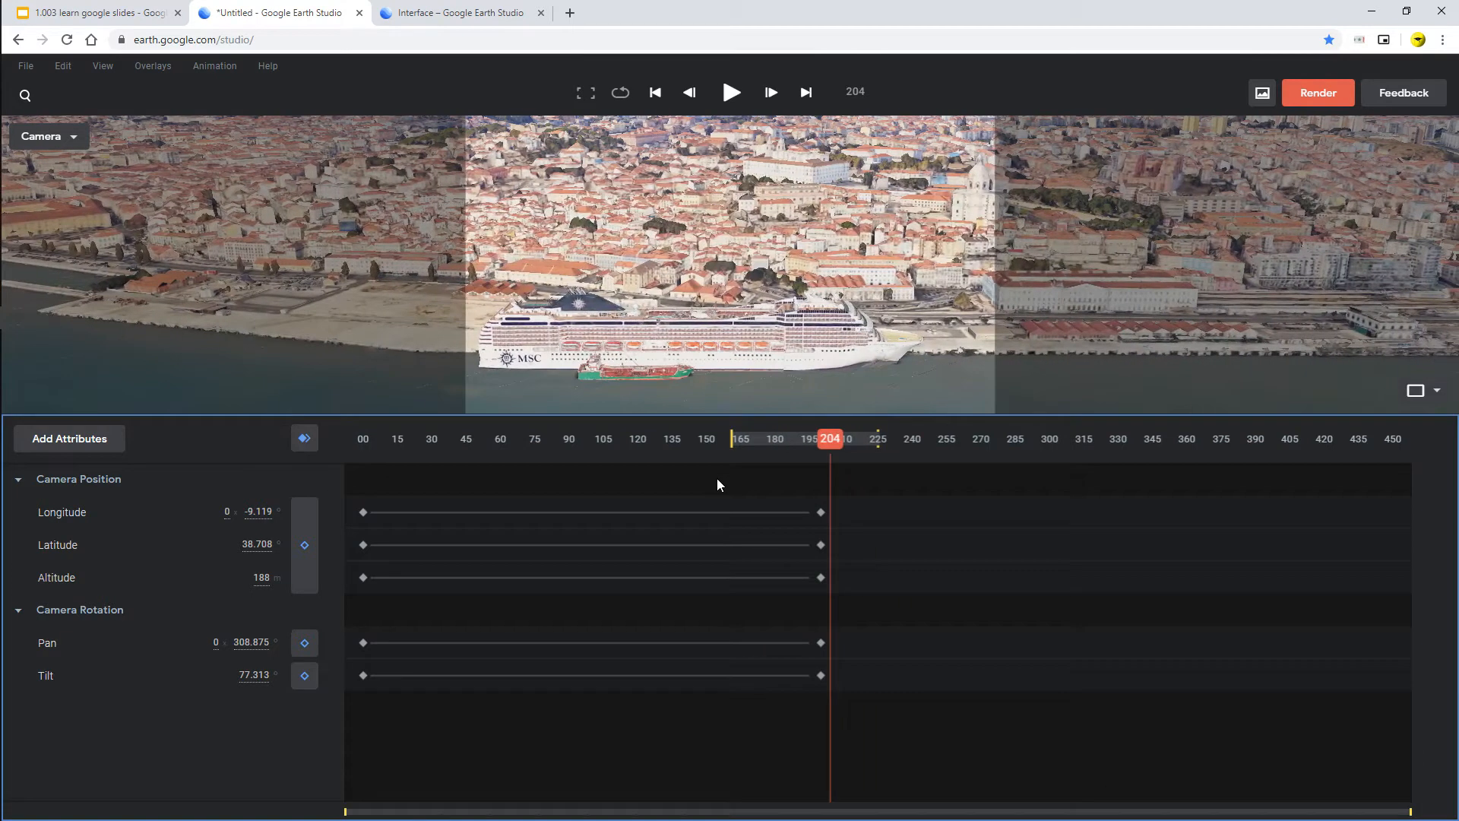
Place the playhead at frame 200 and restore the playback range to the full 0 to 450 frames.
key("Left")
key("Left")
key("Left")
key("Left")
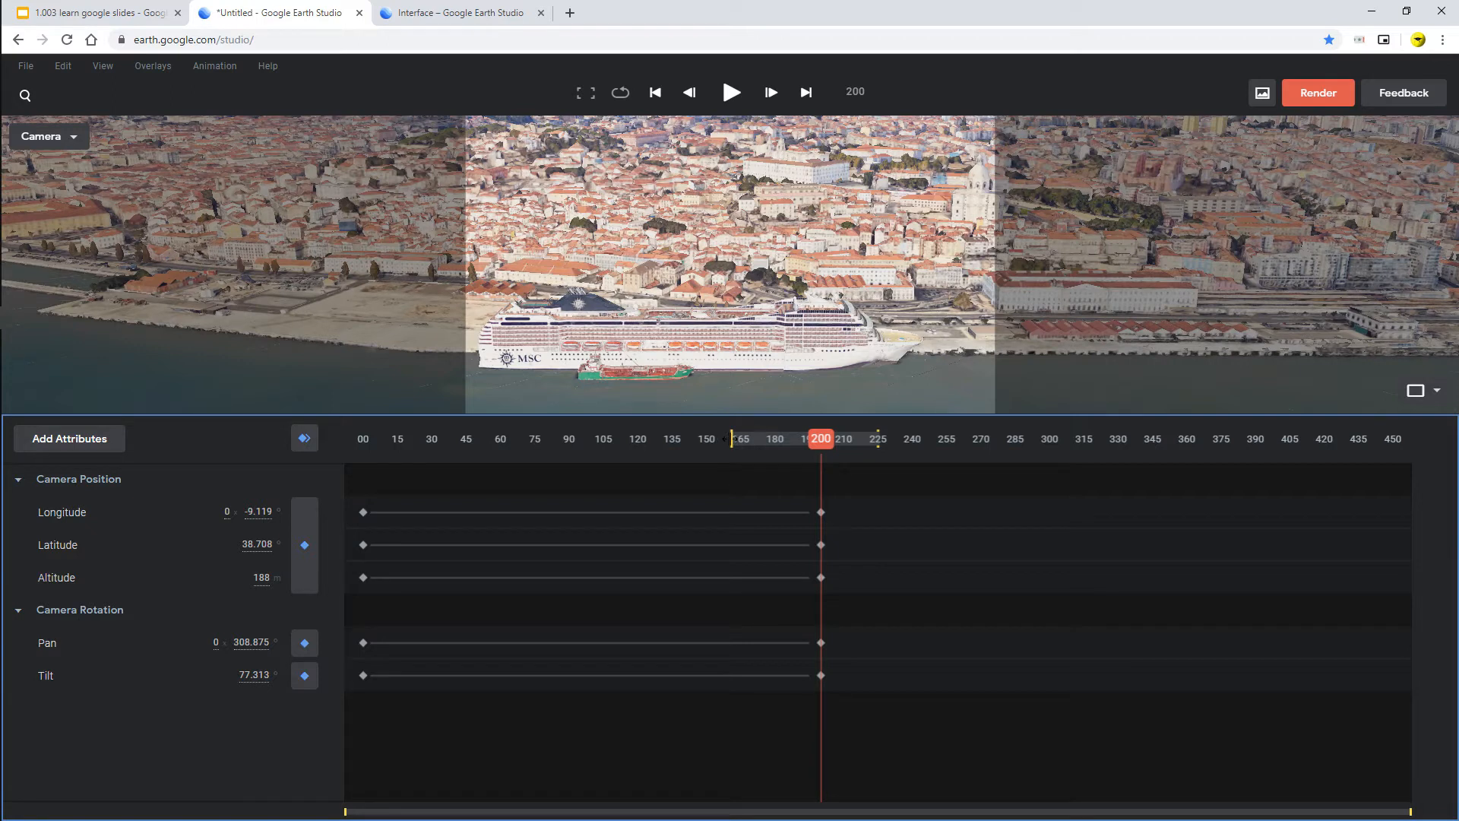
left_click_drag(732, 438, 554, 438)
left_click_drag(303, 427, 266, 427)
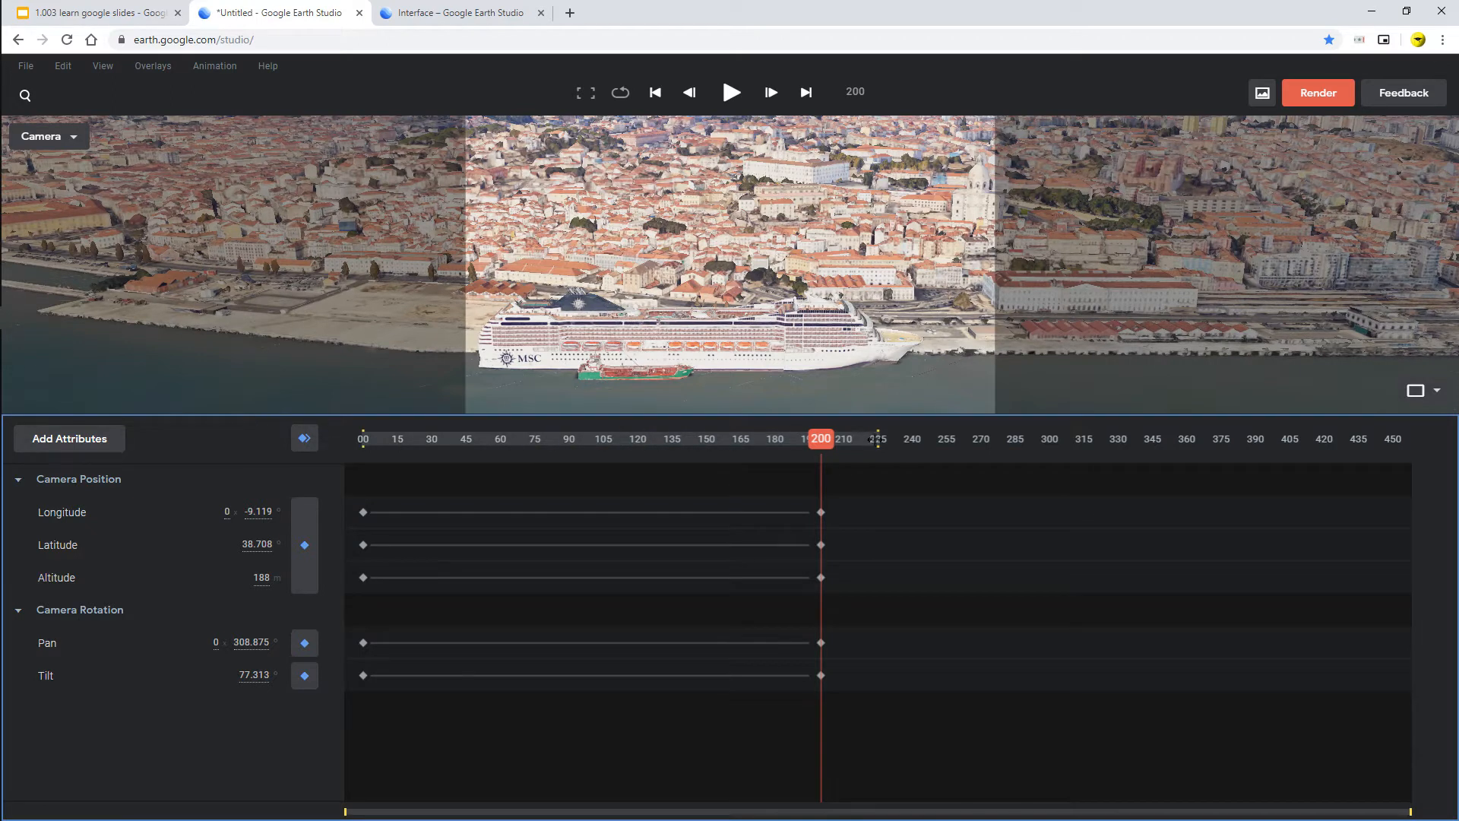
mouse_move(878, 439)
left_mouse_down()
mouse_move(1235, 440)
mouse_move(1457, 513)
left_mouse_up()
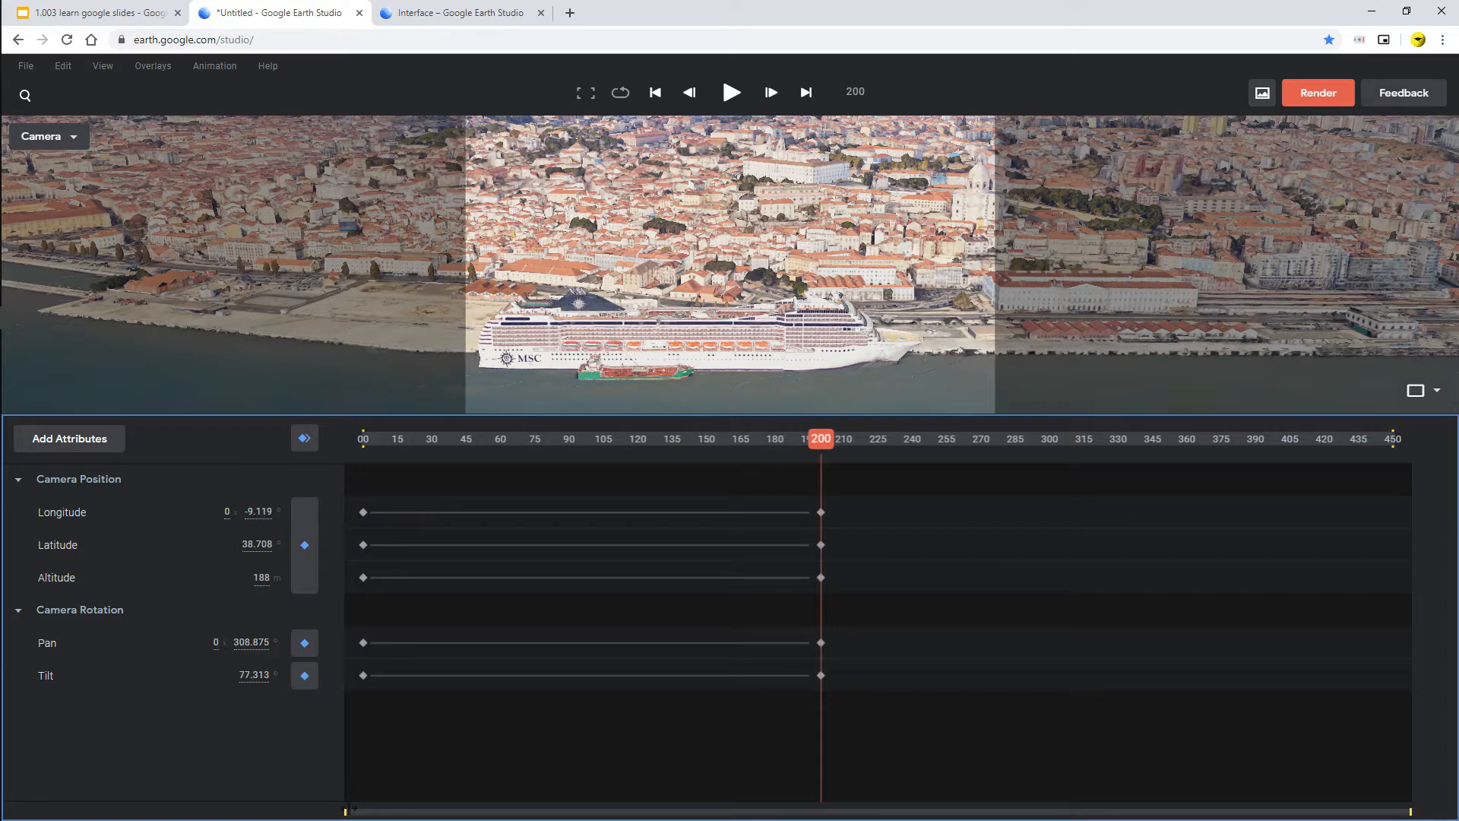
Zoom the timeline in to about frames 195 to 204 and step through the keyframes at frames 198 and 199.
left_click_drag(347, 811, 951, 811)
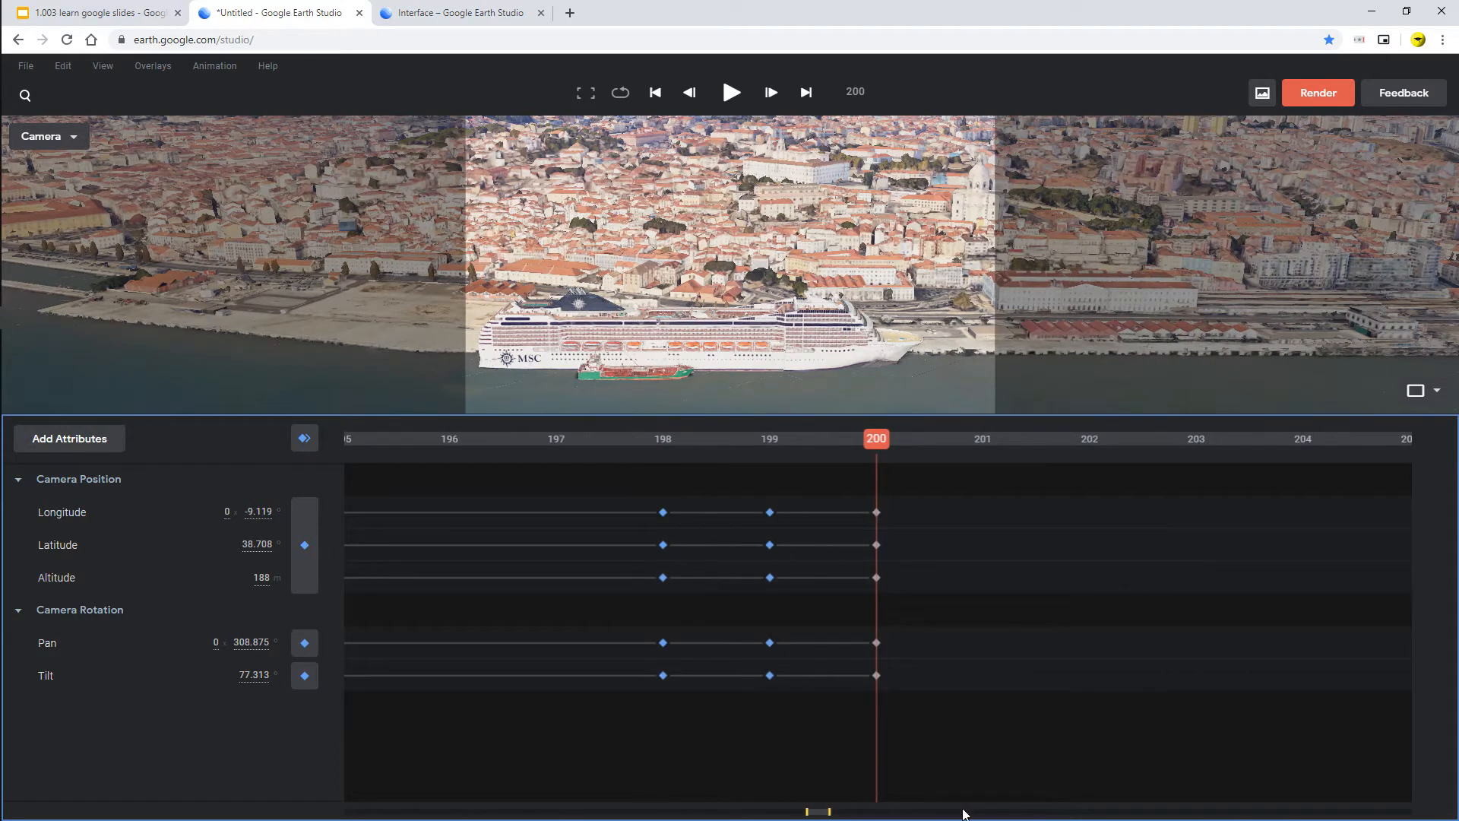
key("Left")
key("Left")
key("Left")
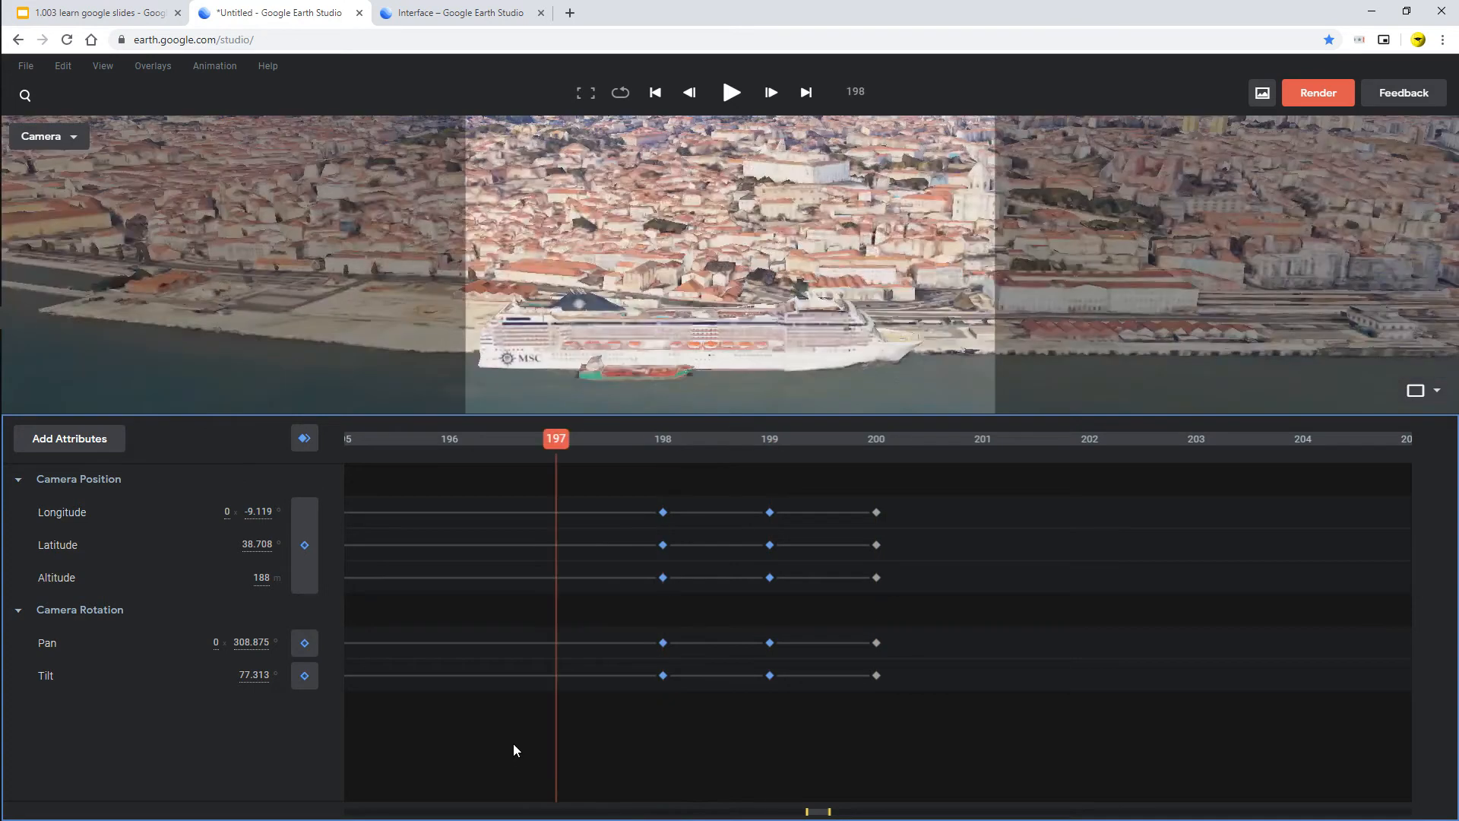
key("Left")
key("Right")
key("Right")
key("Right")
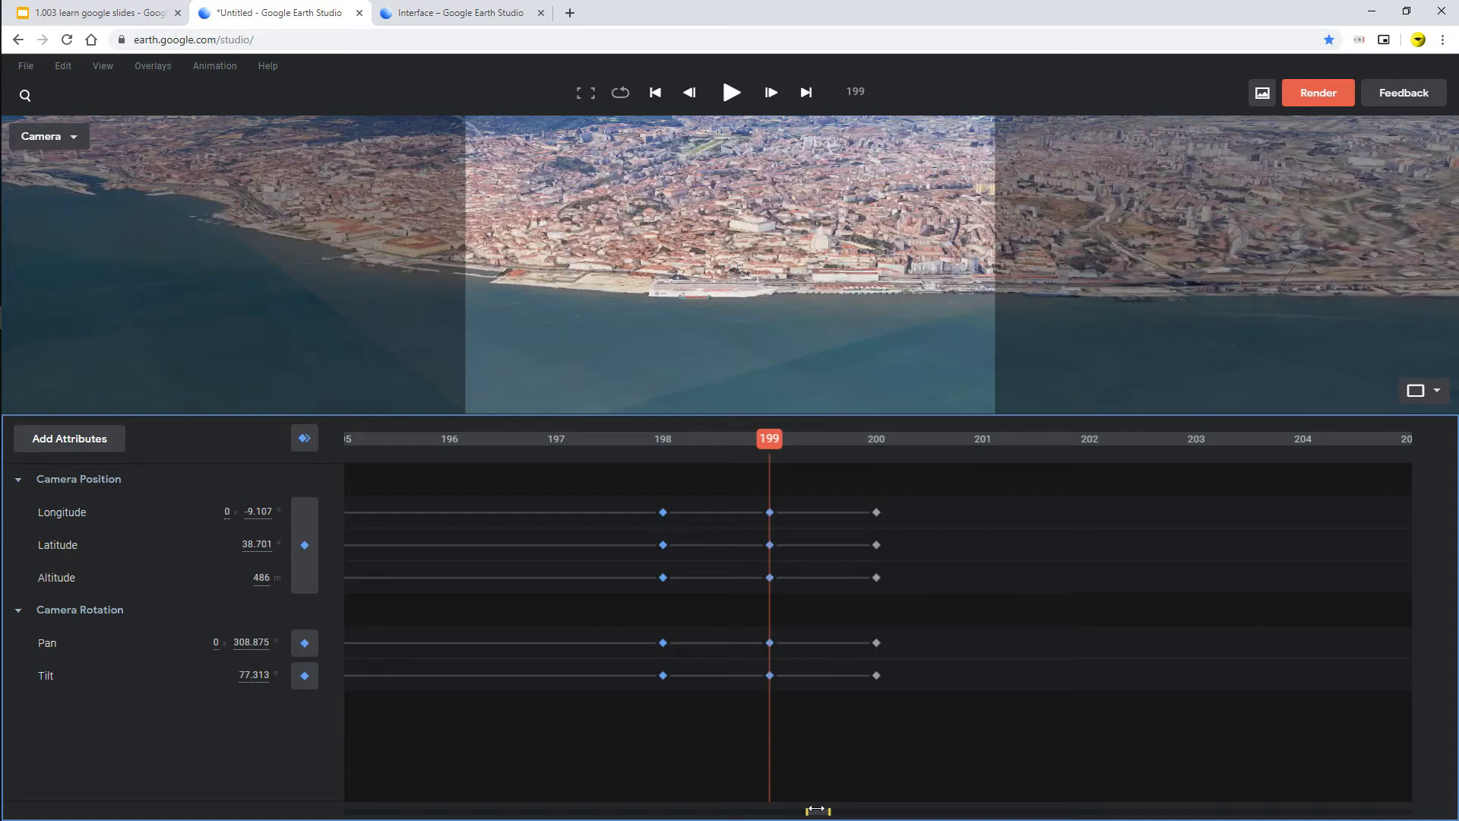
Move the playhead to frame 201 and rescale the timeline to show about frames 187 to 216.
double_click(819, 811)
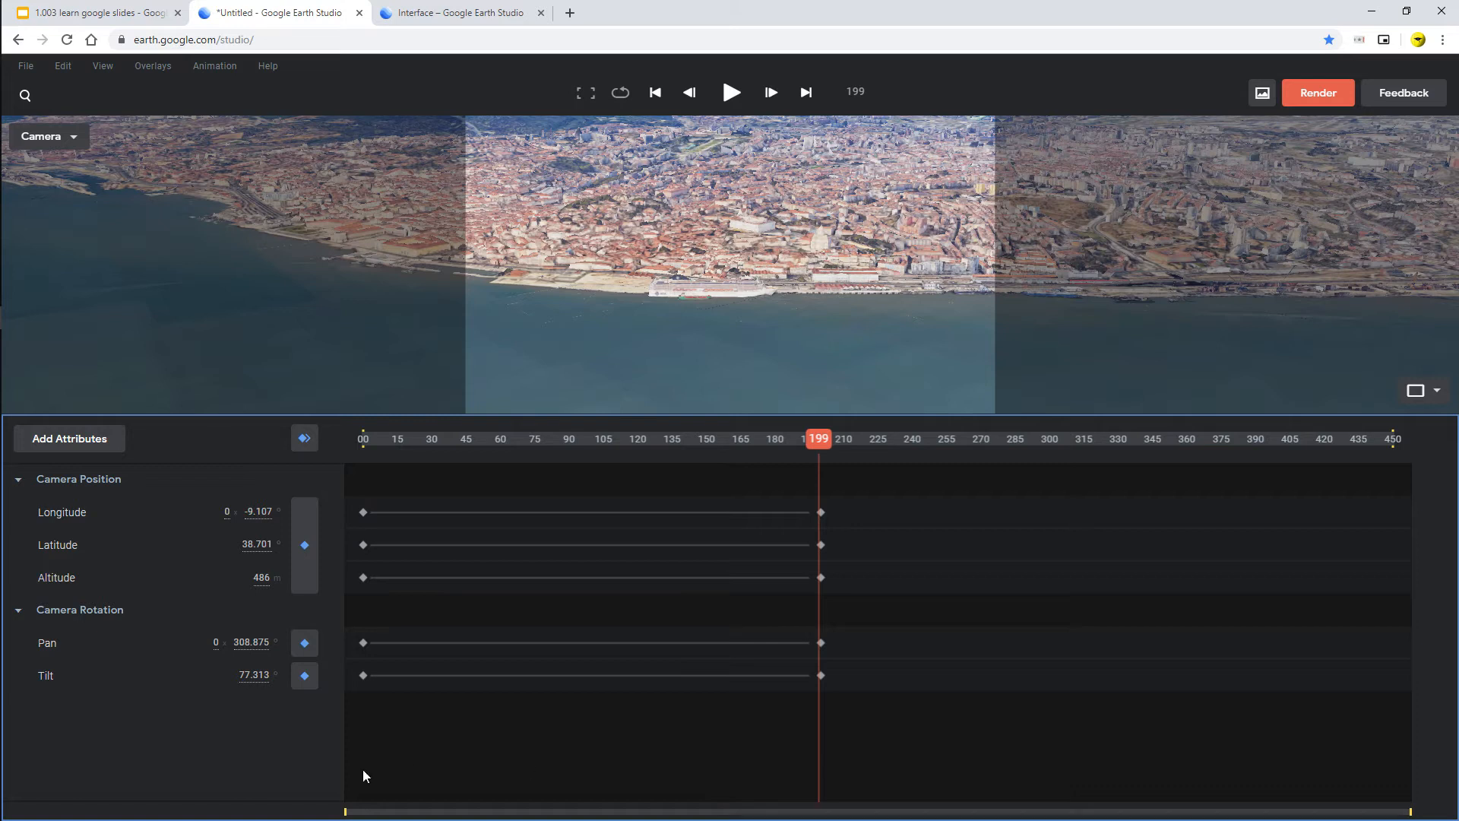
left_click_drag(345, 813, 390, 810)
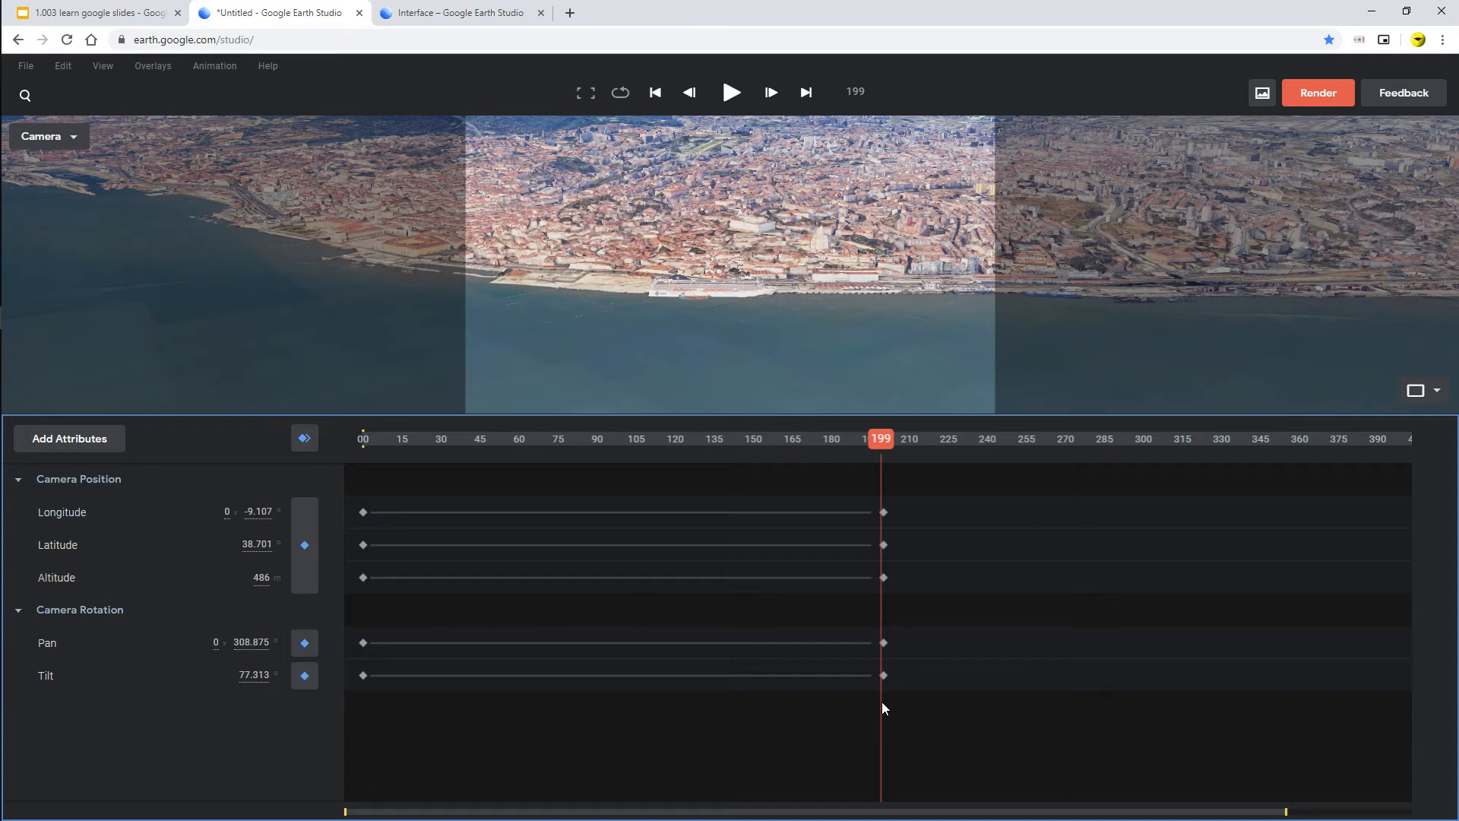
left_click_drag(882, 701, 891, 709)
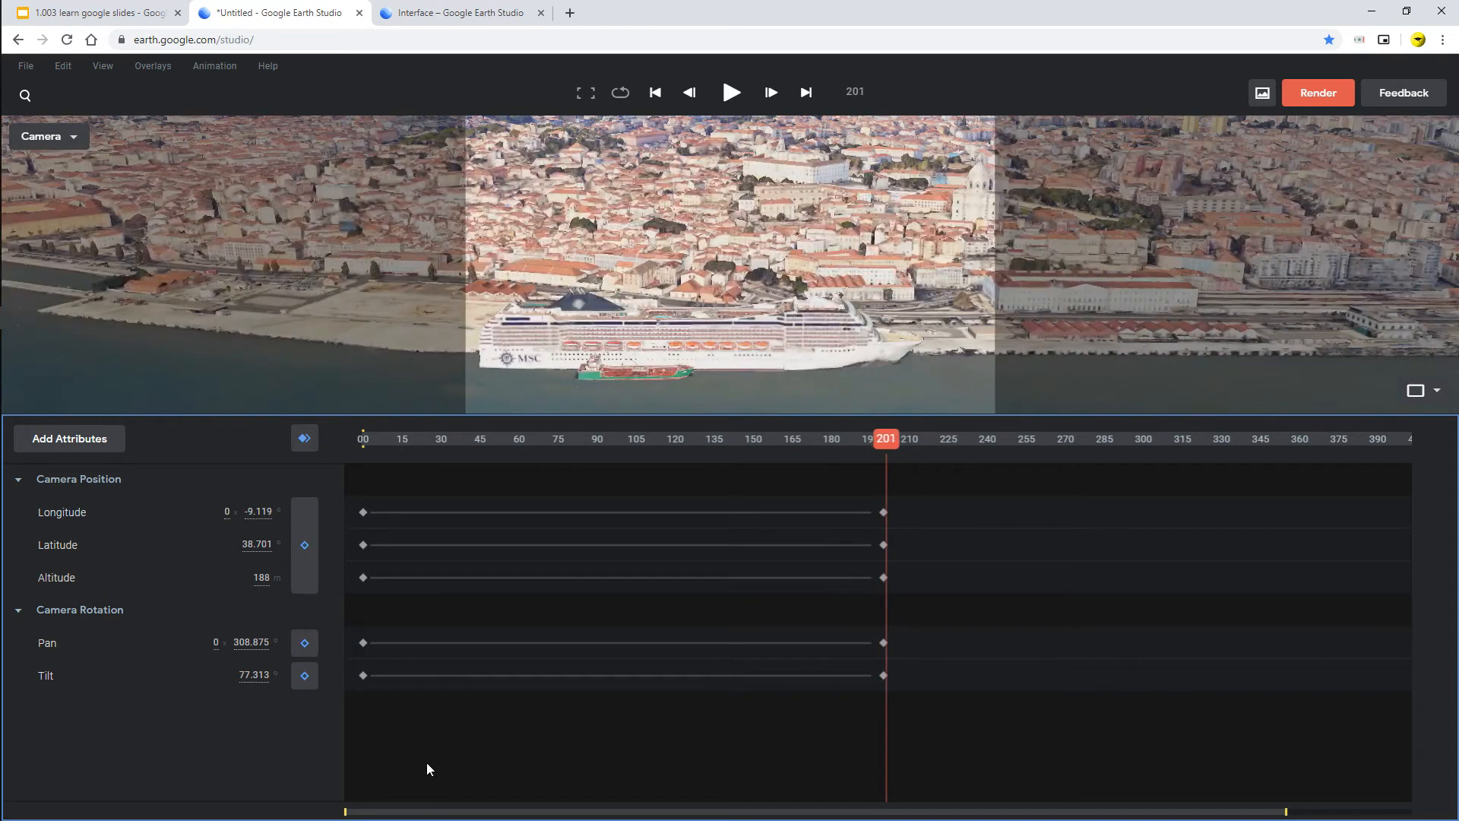
left_click_drag(584, 812, 855, 815)
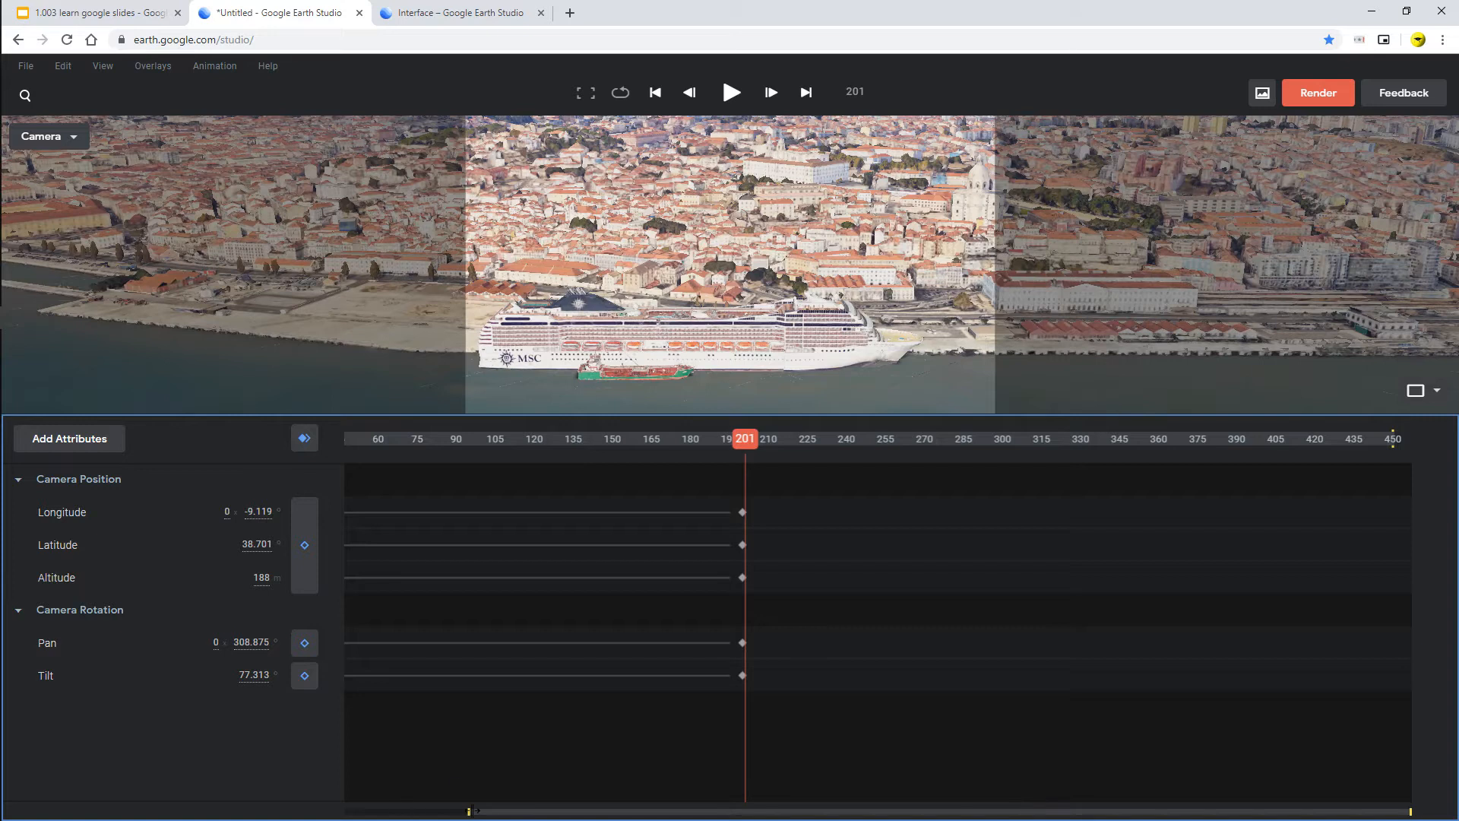
left_click_drag(469, 811, 1029, 813)
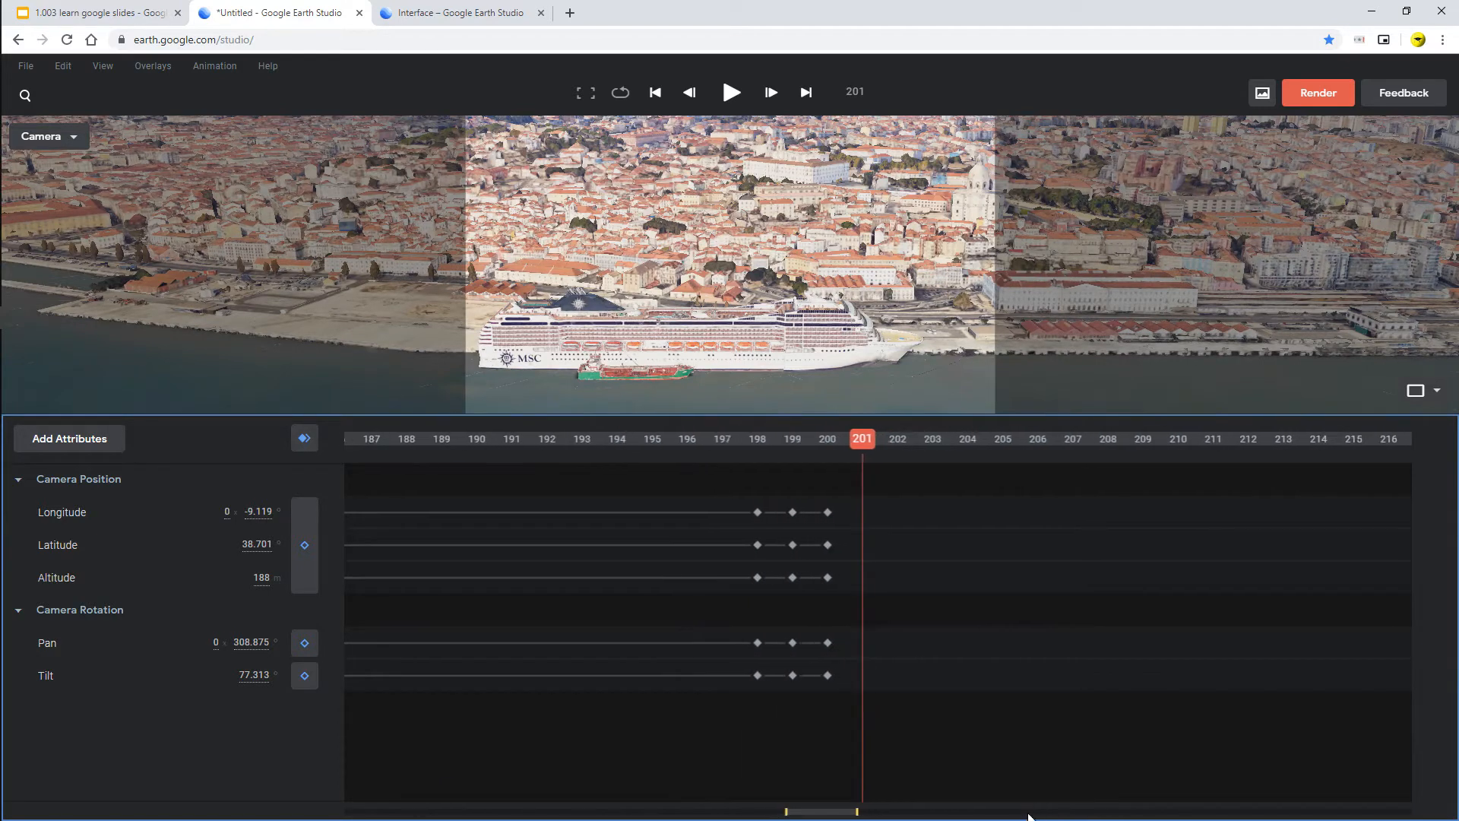
Delete all camera position and rotation keyframes at frame 199.
key("Left")
key("Left")
key("Left")
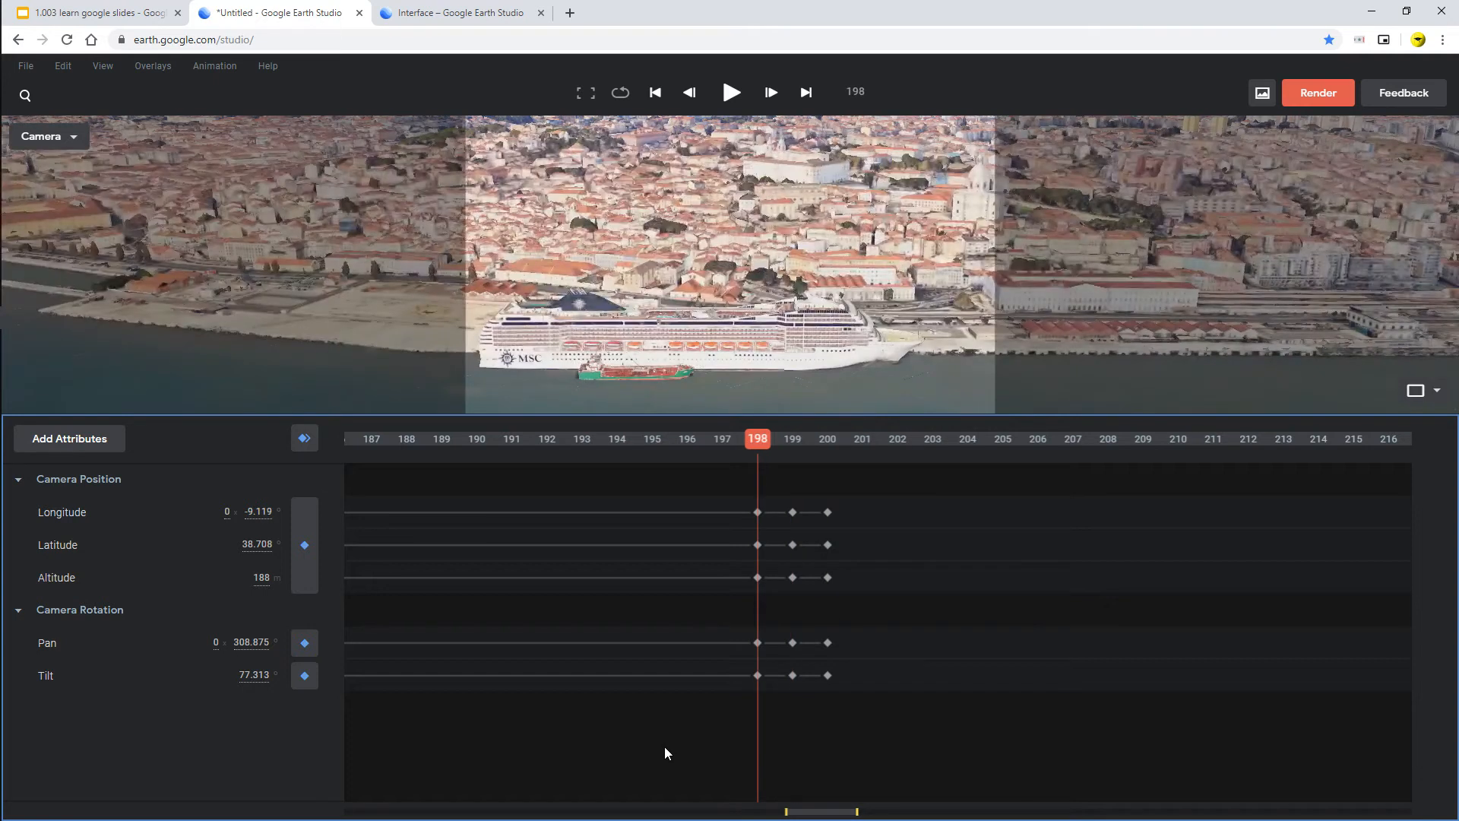
key("Right")
key("Right")
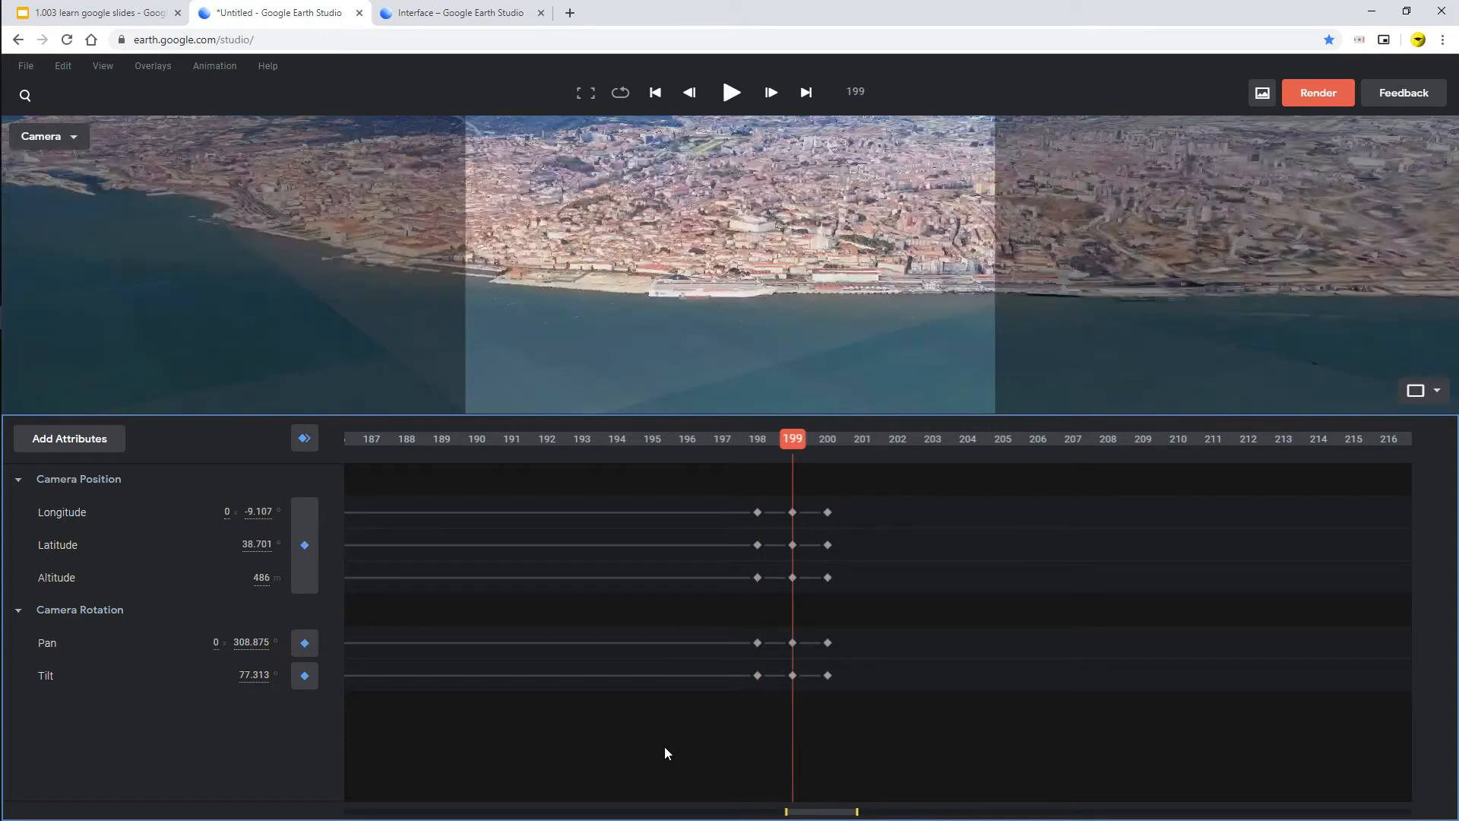
key("Left")
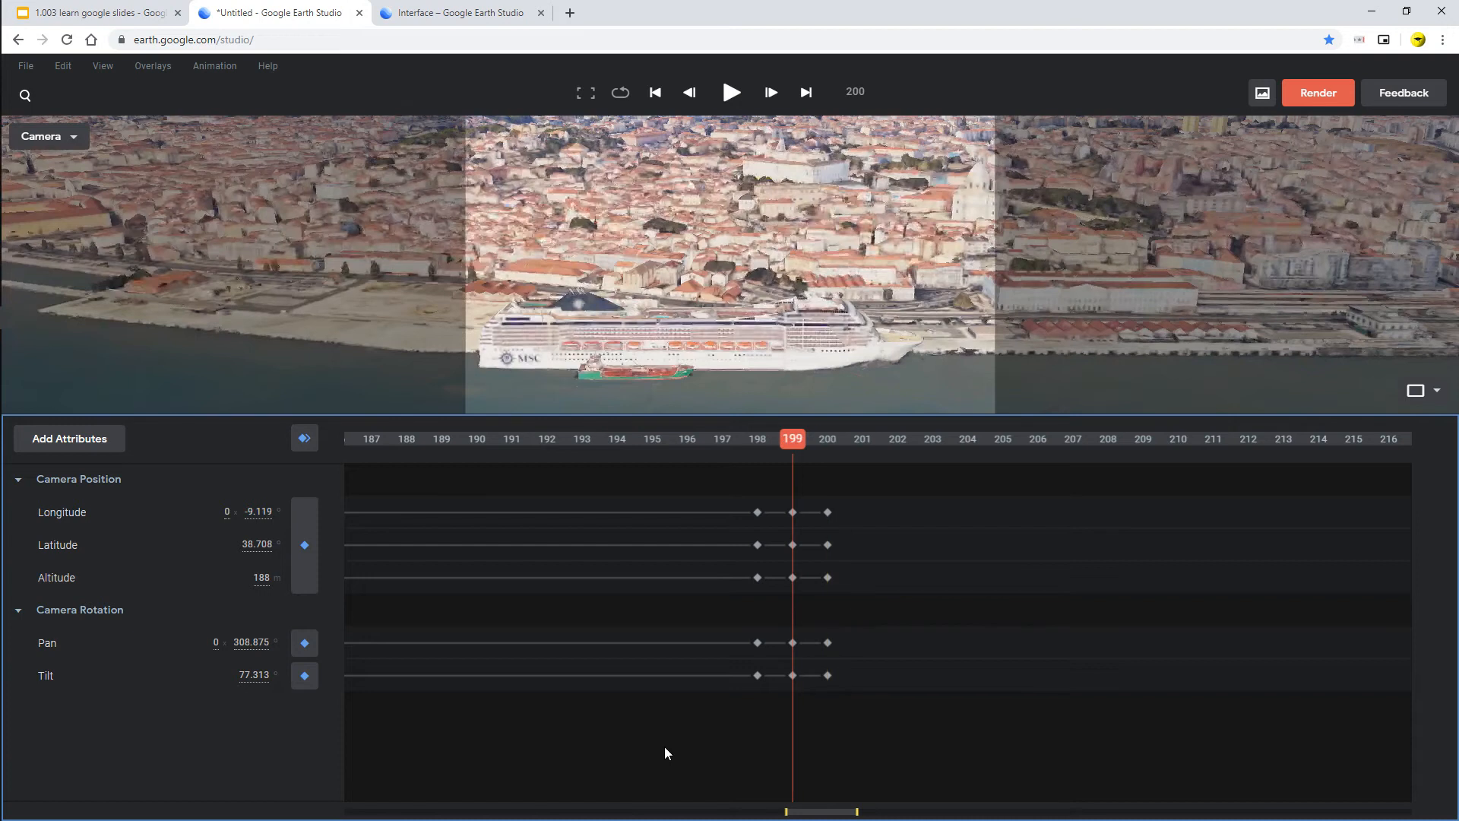
left_click_drag(777, 497, 810, 713)
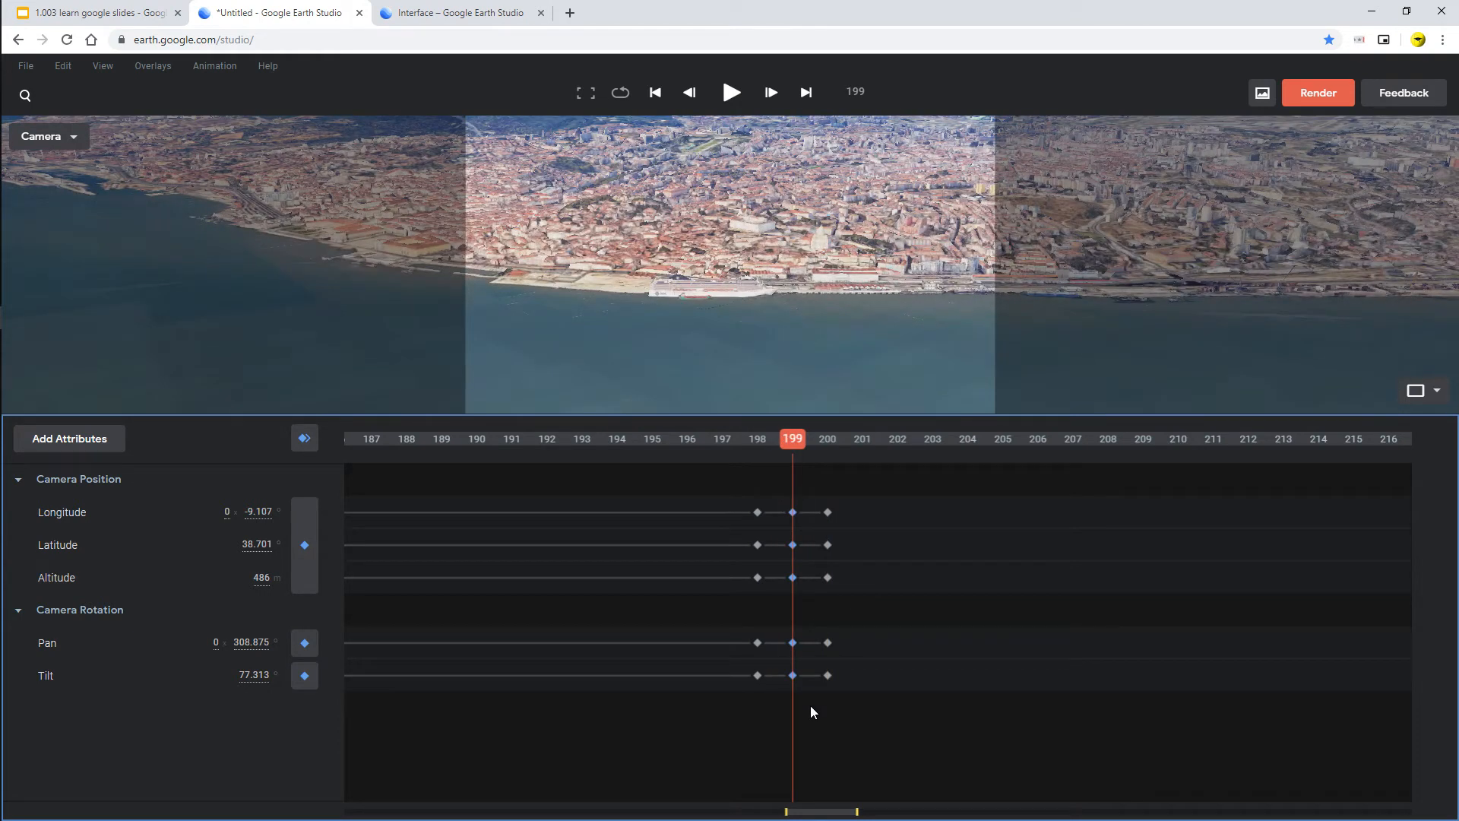
key("Delete")
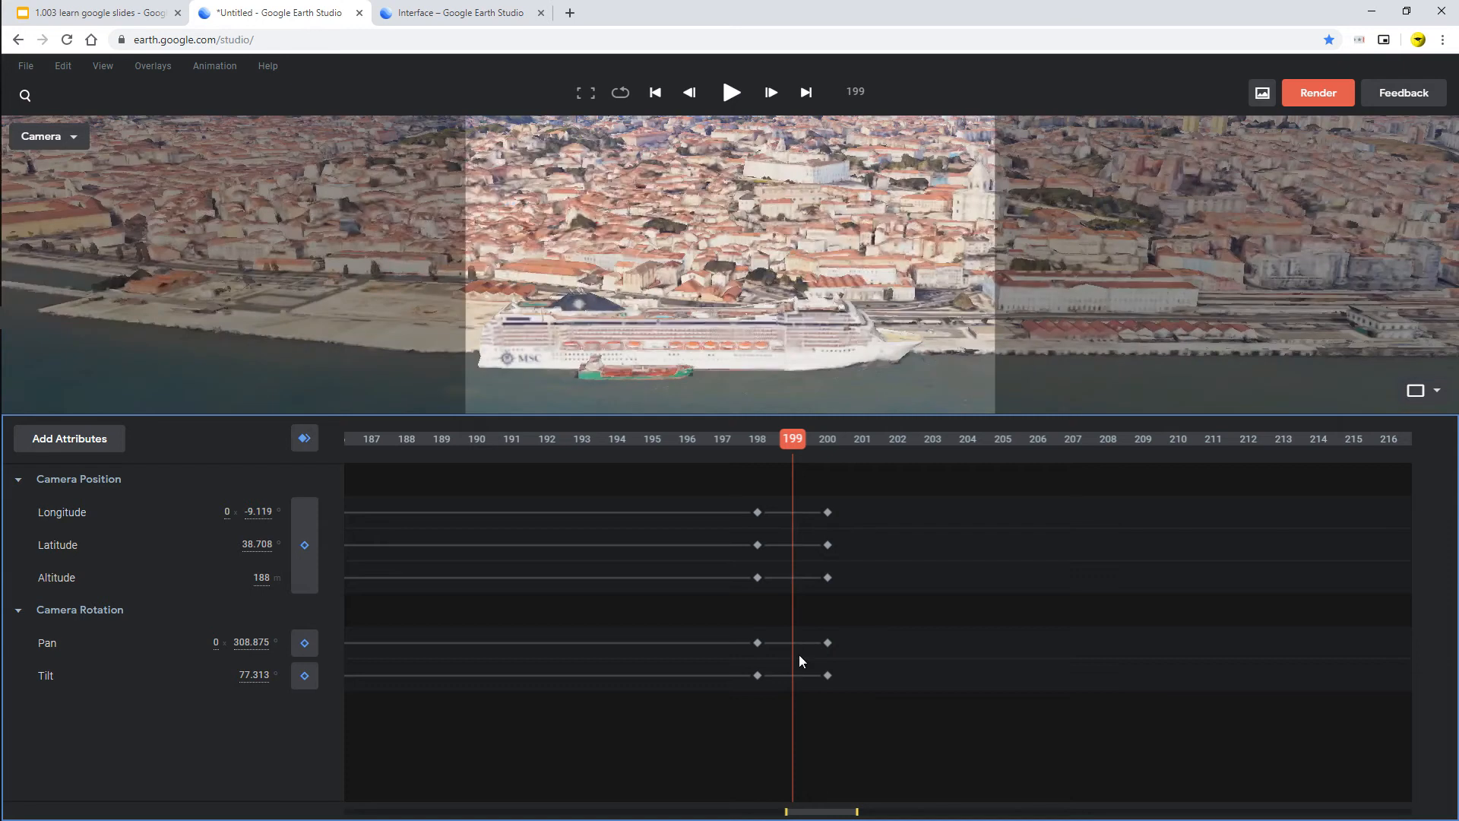
Reset the timeline zoom to the full 0 to 450 frames and scrub the playhead back to frame 104.
left_click_drag(792, 447, 792, 499)
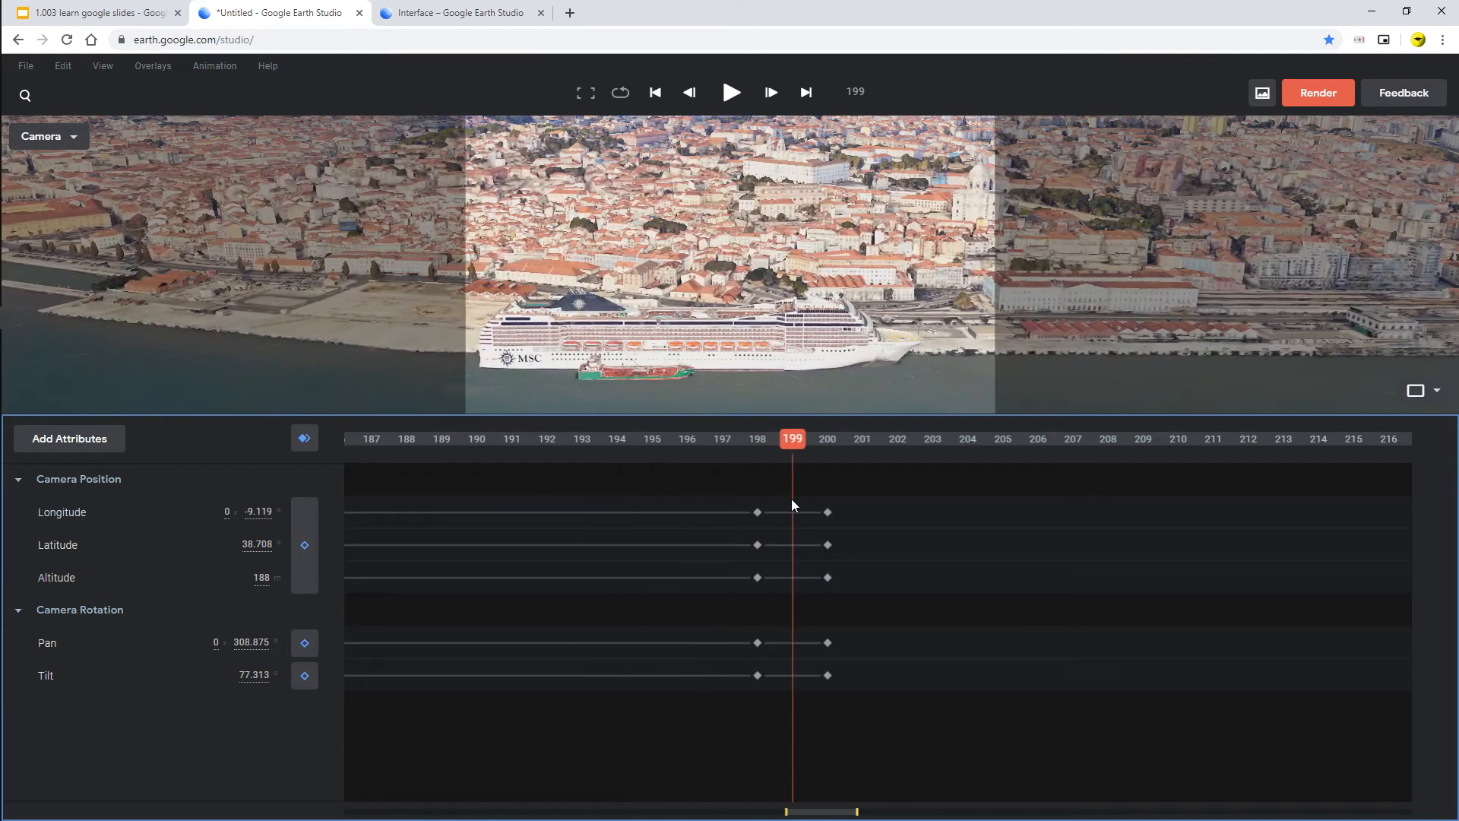
double_click(824, 808)
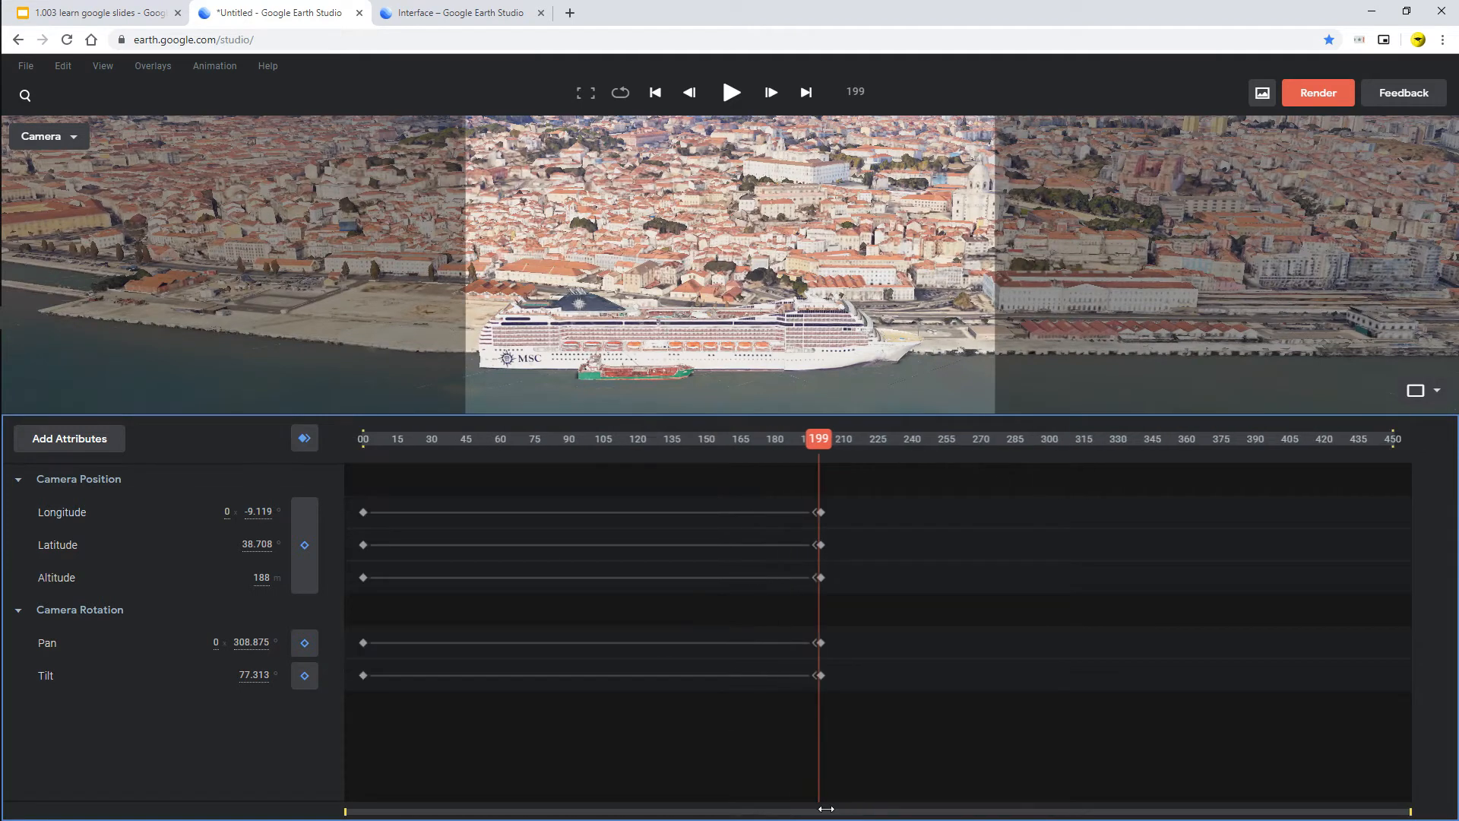
left_click_drag(814, 439, 599, 478)
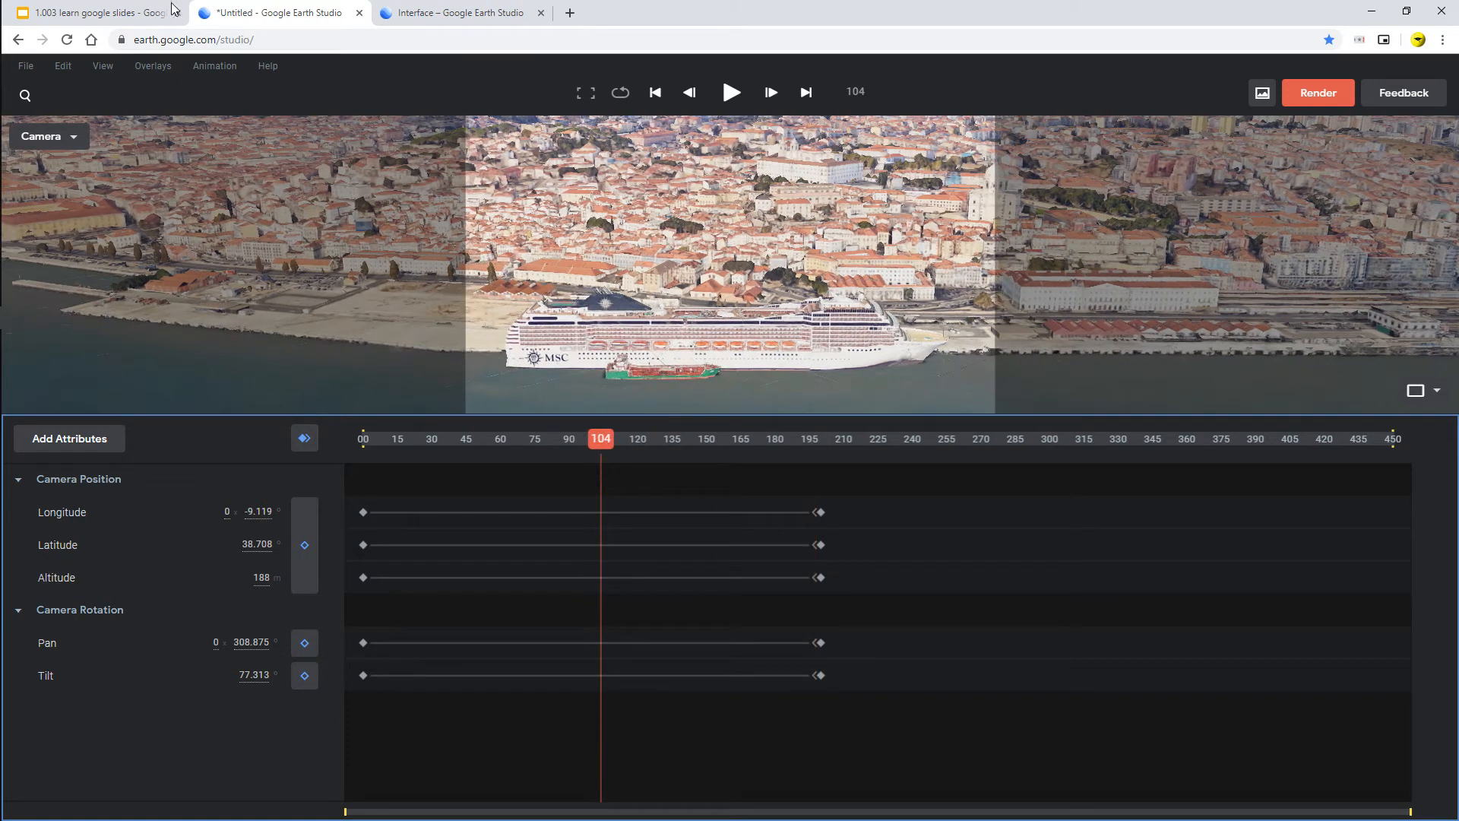
Check the Work Area section of the Interface documentation, return to Google Earth Studio, and set the work area to frames 53 to 222.
left_click(411, 13)
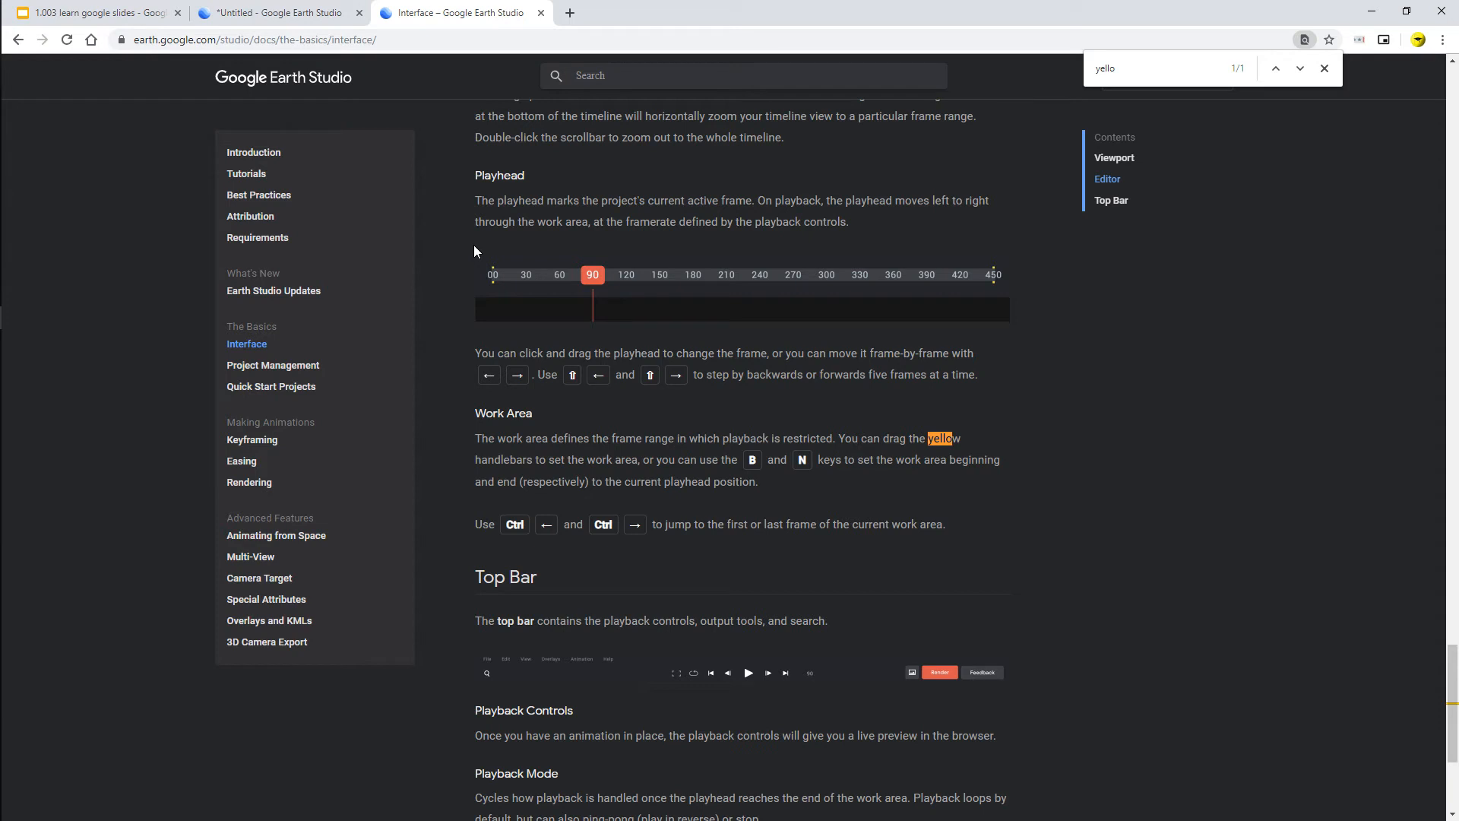
left_click(279, 13)
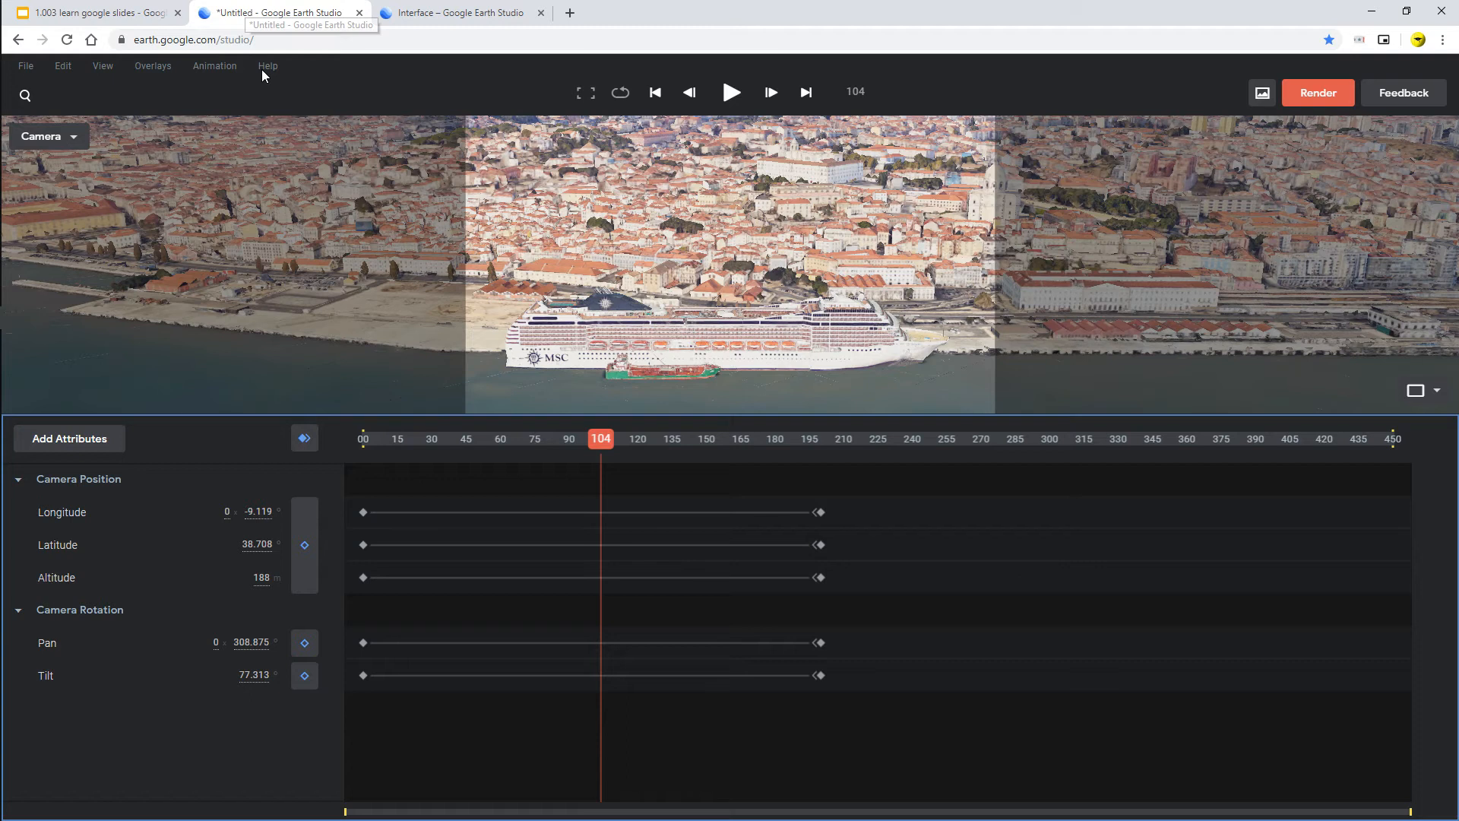
left_click(871, 463)
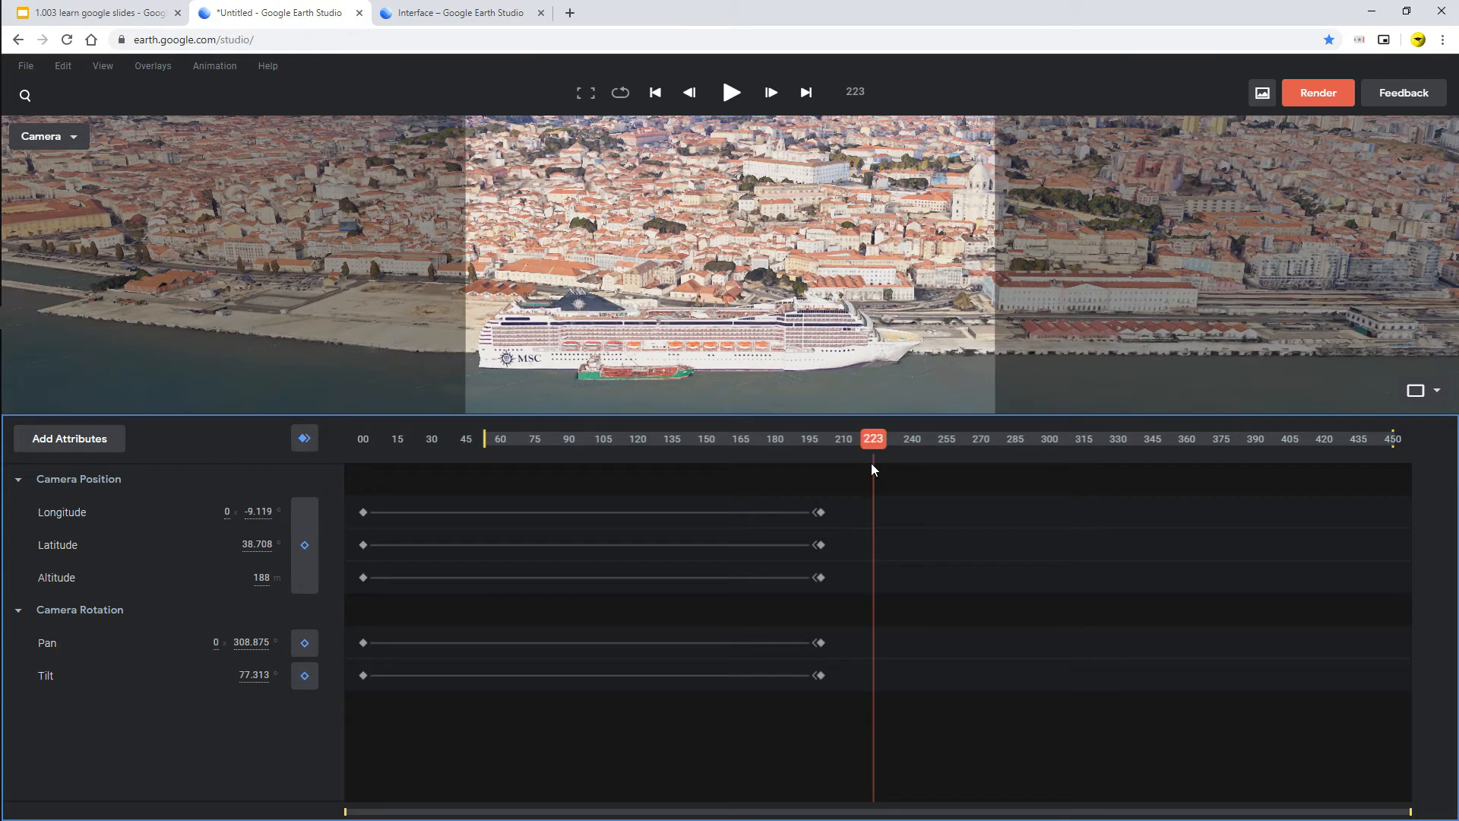
key("n")
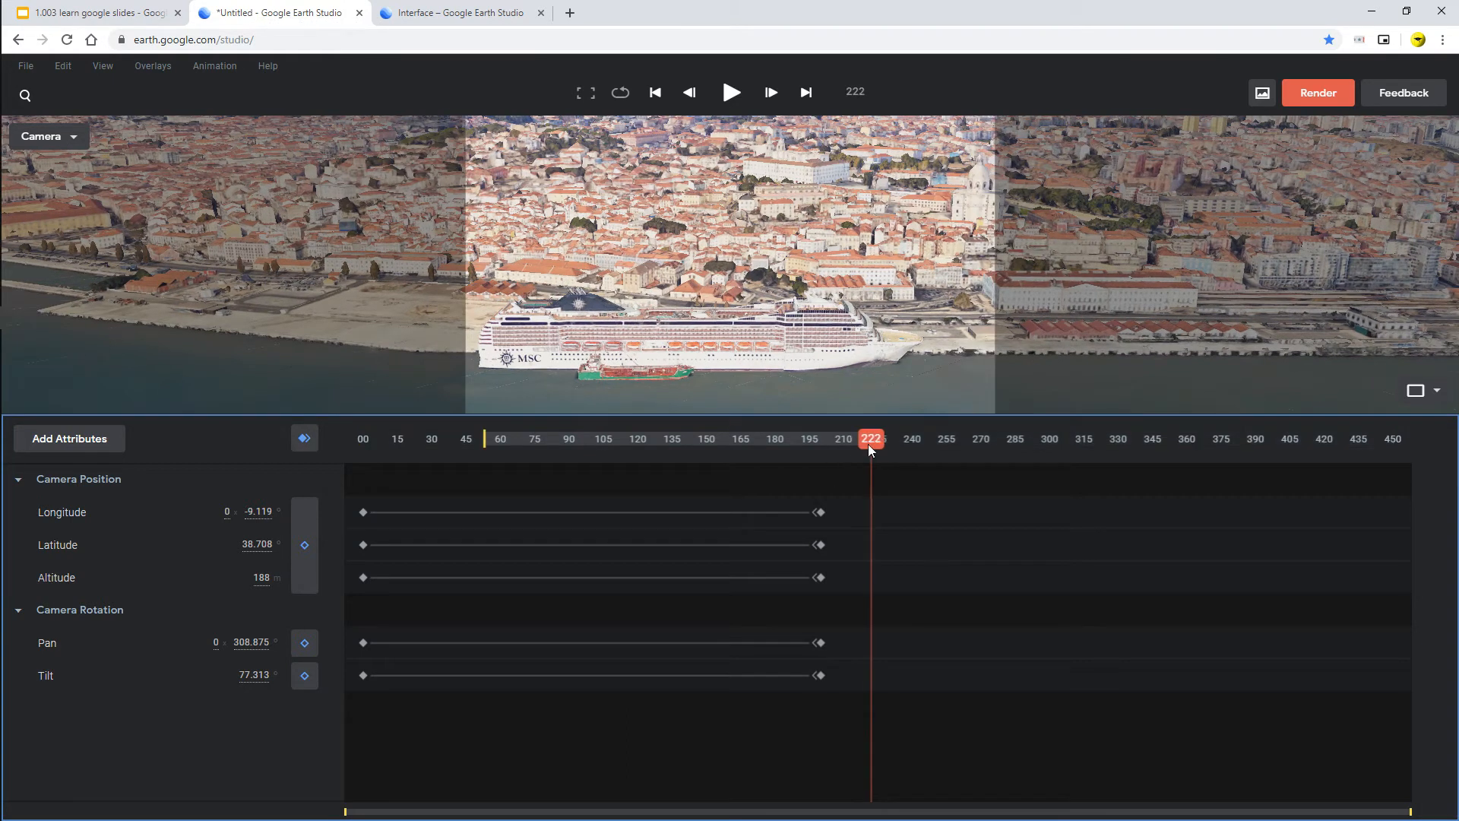
Move the playhead back to about frame 200 and advance it frame by frame to frame 223, past the work area's end.
left_click_drag(871, 448, 821, 454)
key("Right")
key("Right")
key("Right")
key("Right")
key("Right")
key("Right")
key("Right")
key("Right")
key("Right")
key("Right")
key("Right")
key("Right")
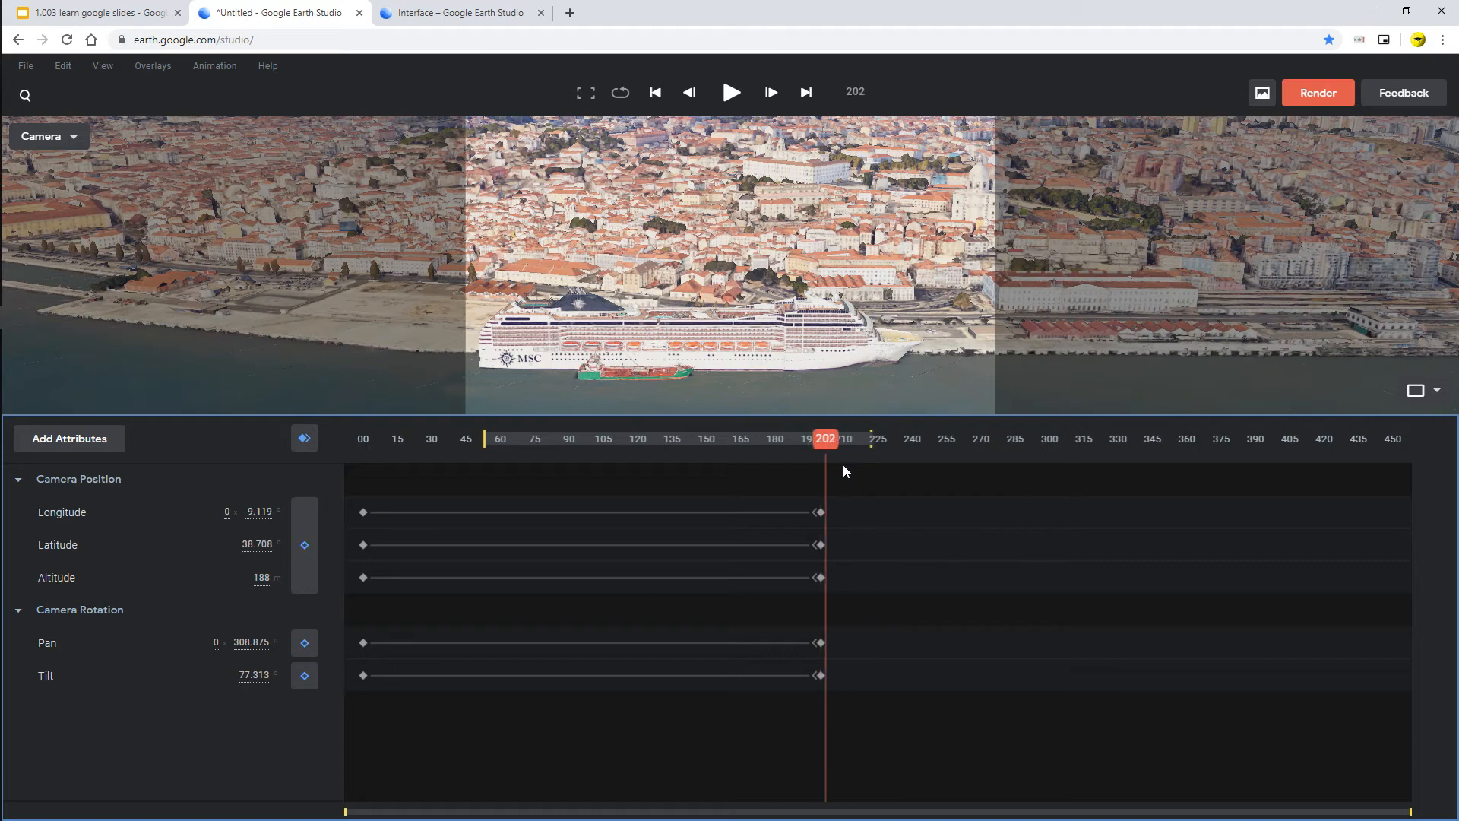
key("Right")
key("Right")
key("Right")
key("Right")
key("Right")
key("Right")
key("Right")
key("Right")
key("Right")
key("Right")
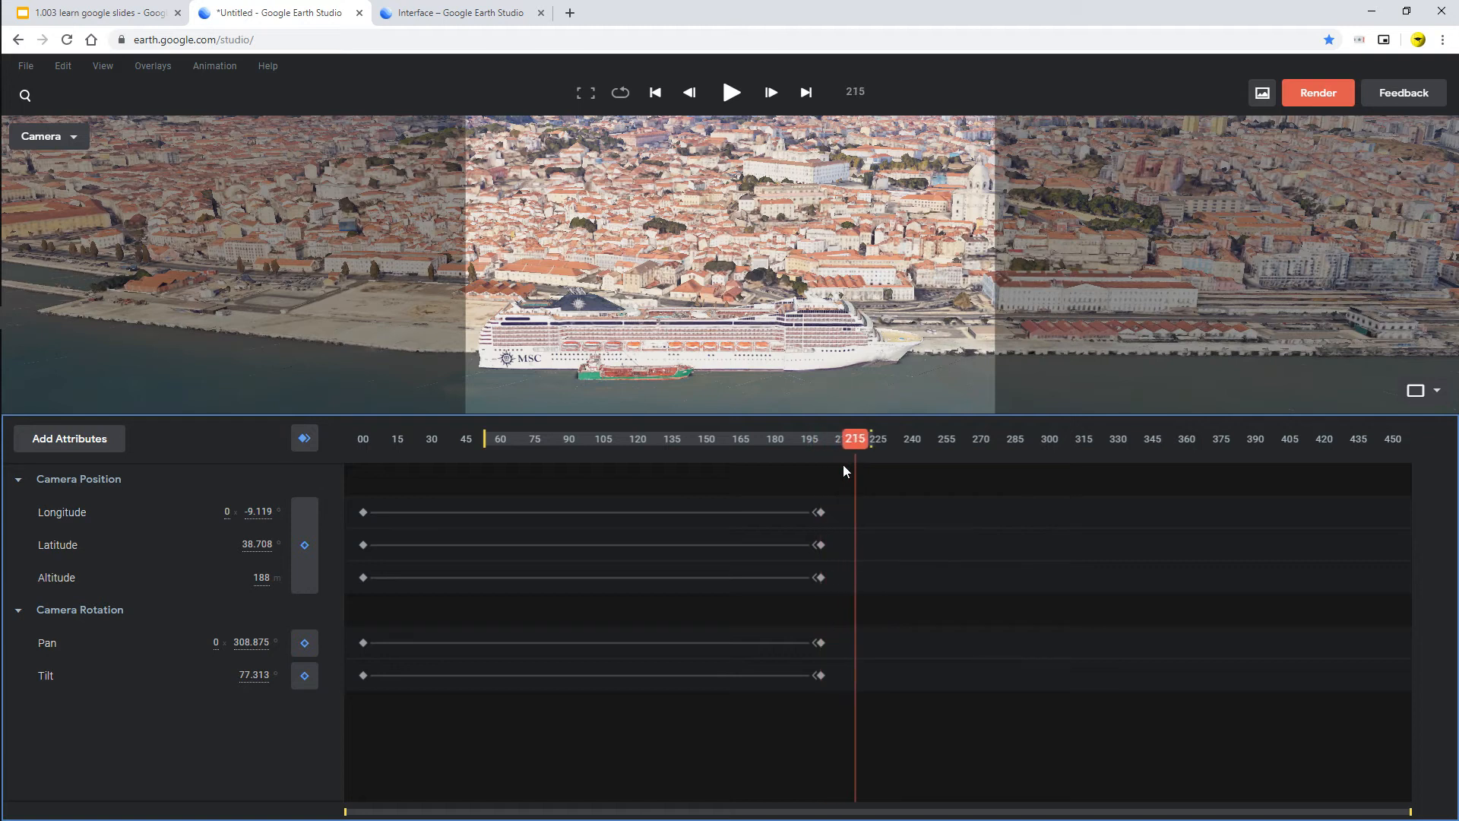
key("Right")
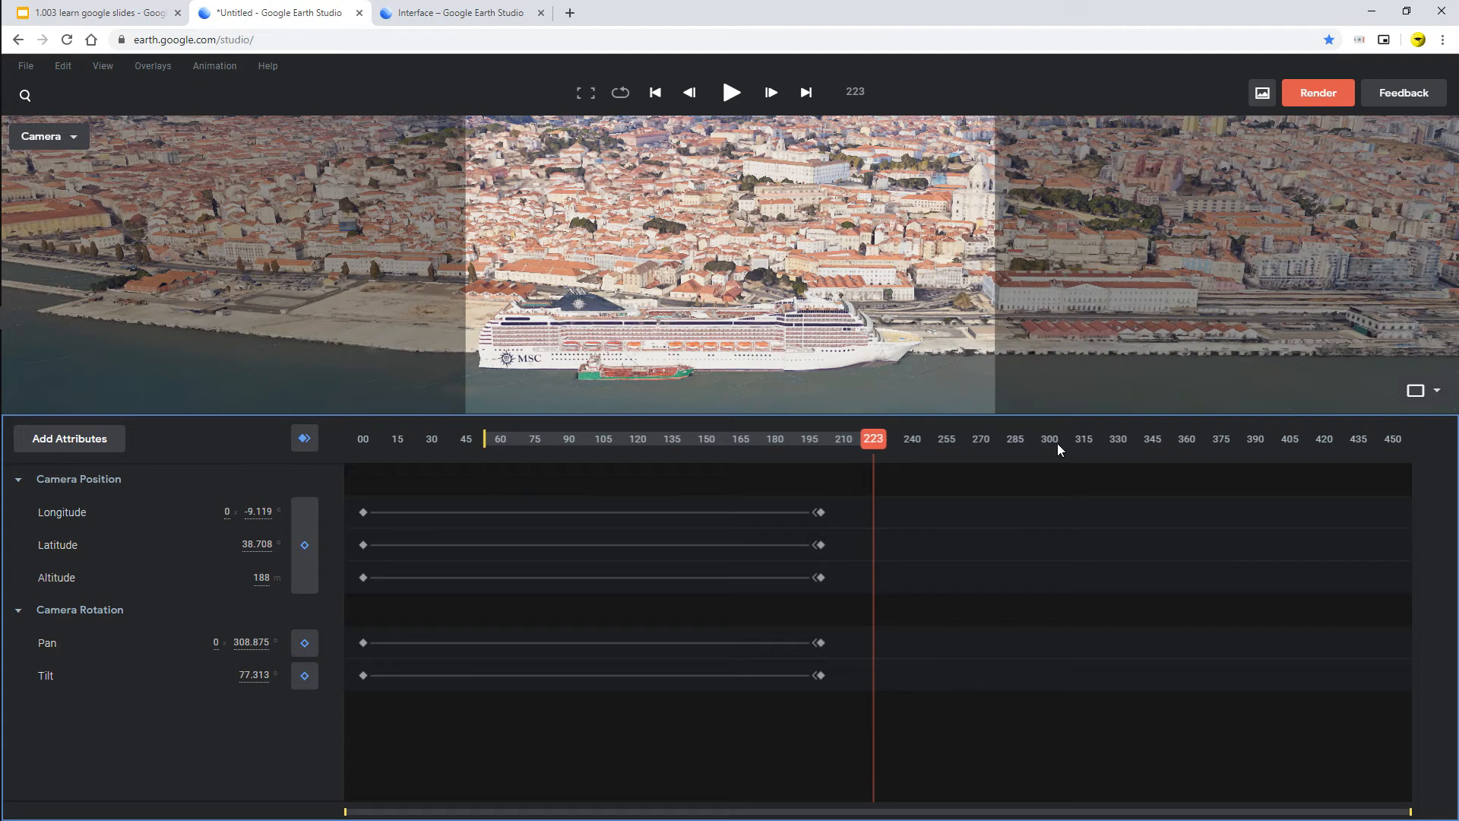
Scrub the playhead to frame 50, advance it from frame 89 to 90, and jump it to the work area's first frame.
left_click_drag(876, 444, 489, 411)
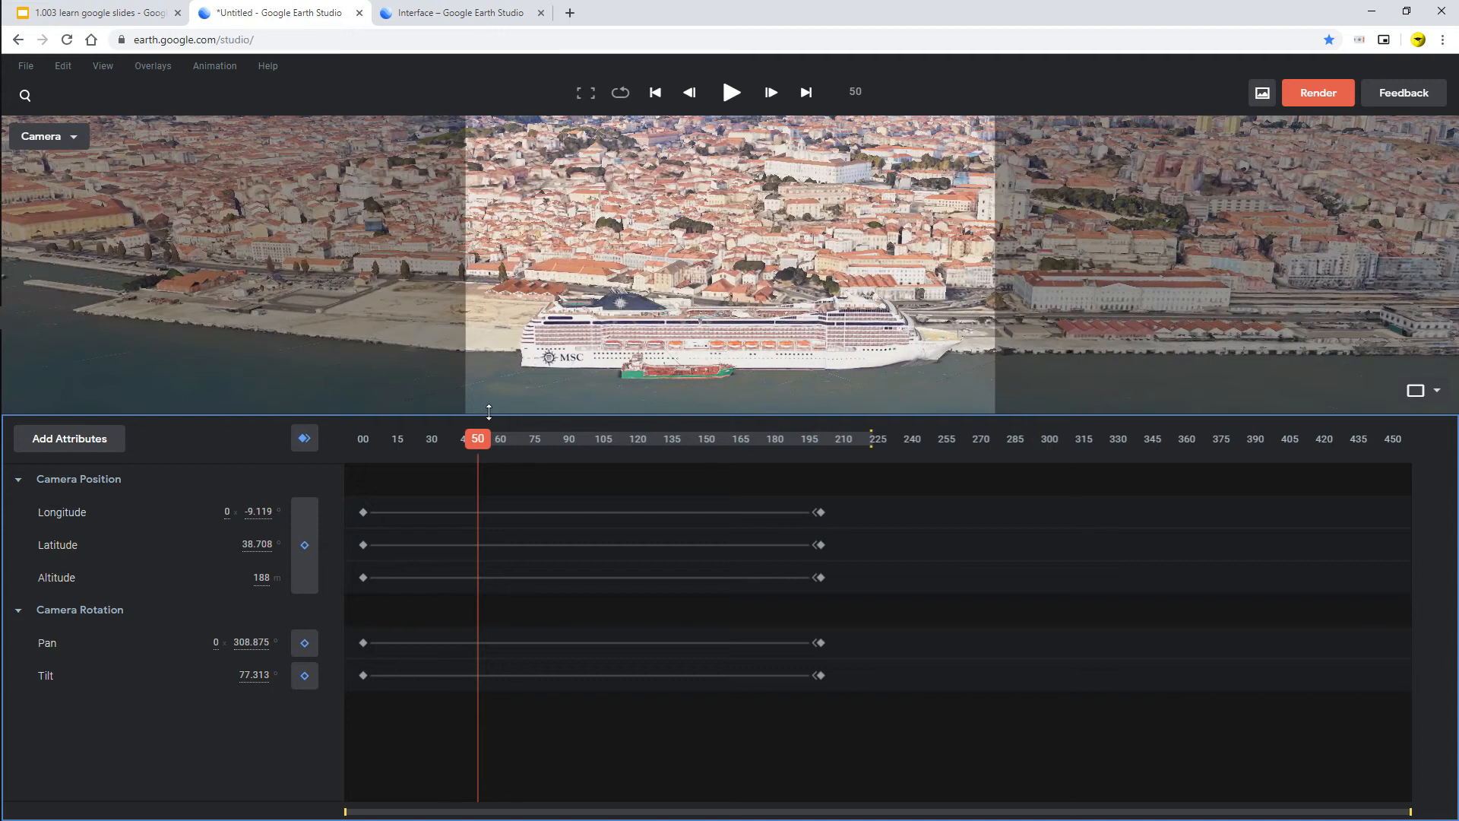
left_click(1309, 97)
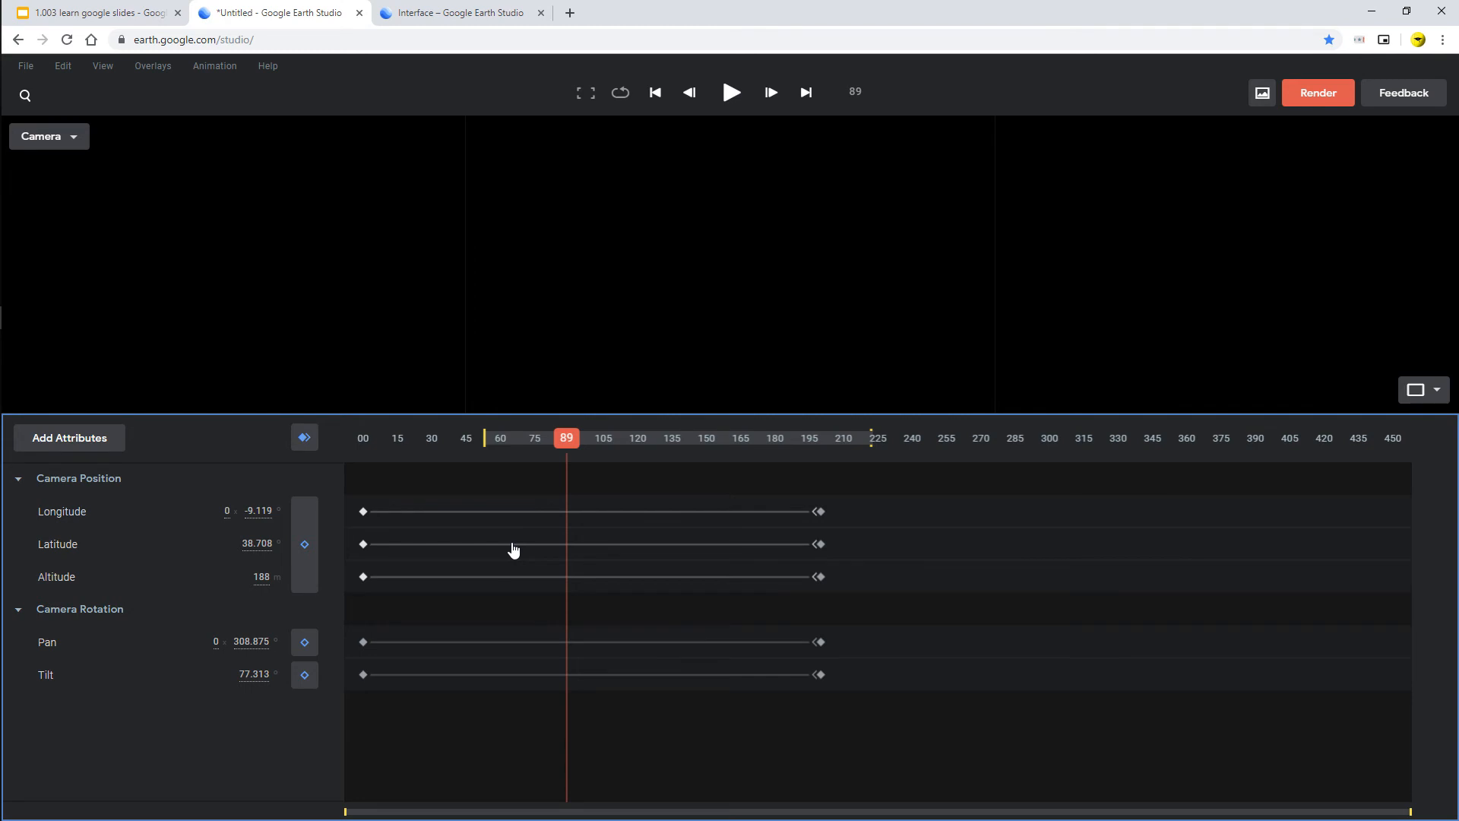
key("Right")
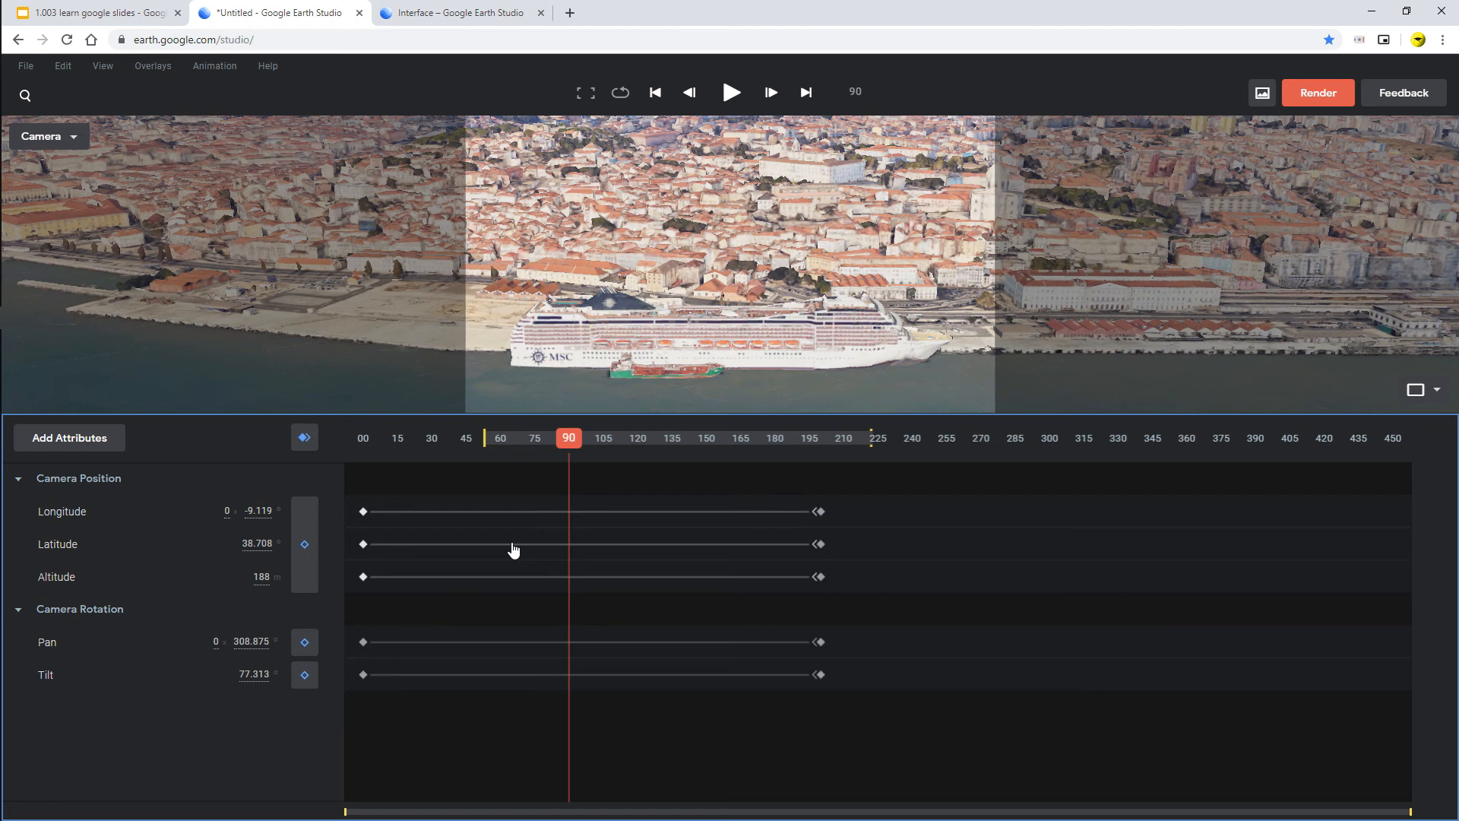
key("Home")
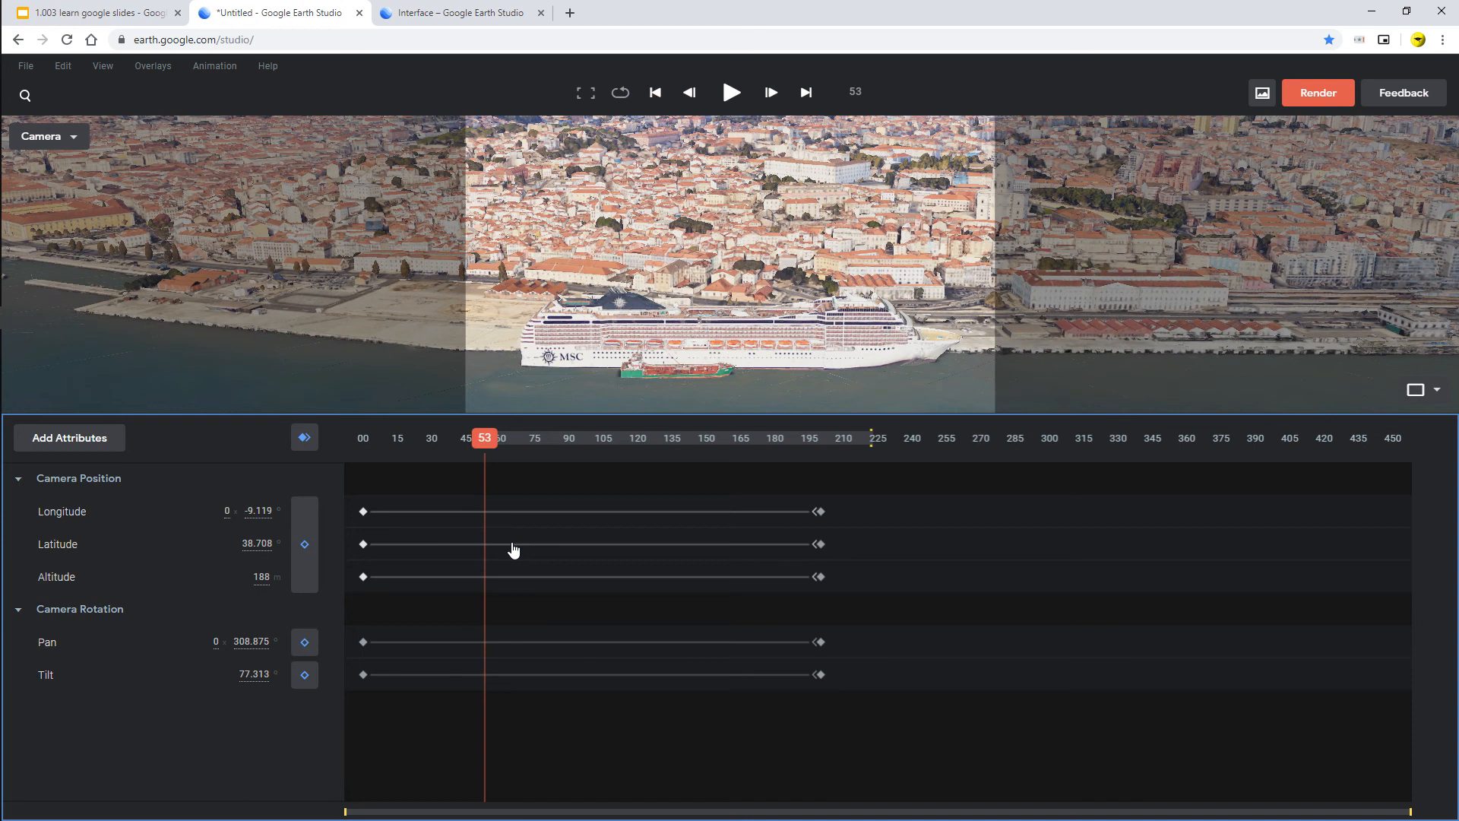
Zoom the timeline in and shift its visible range to about frames 120 to 235, around the keyframes at 198 and 200.
left_click_drag(1410, 811, 1012, 818)
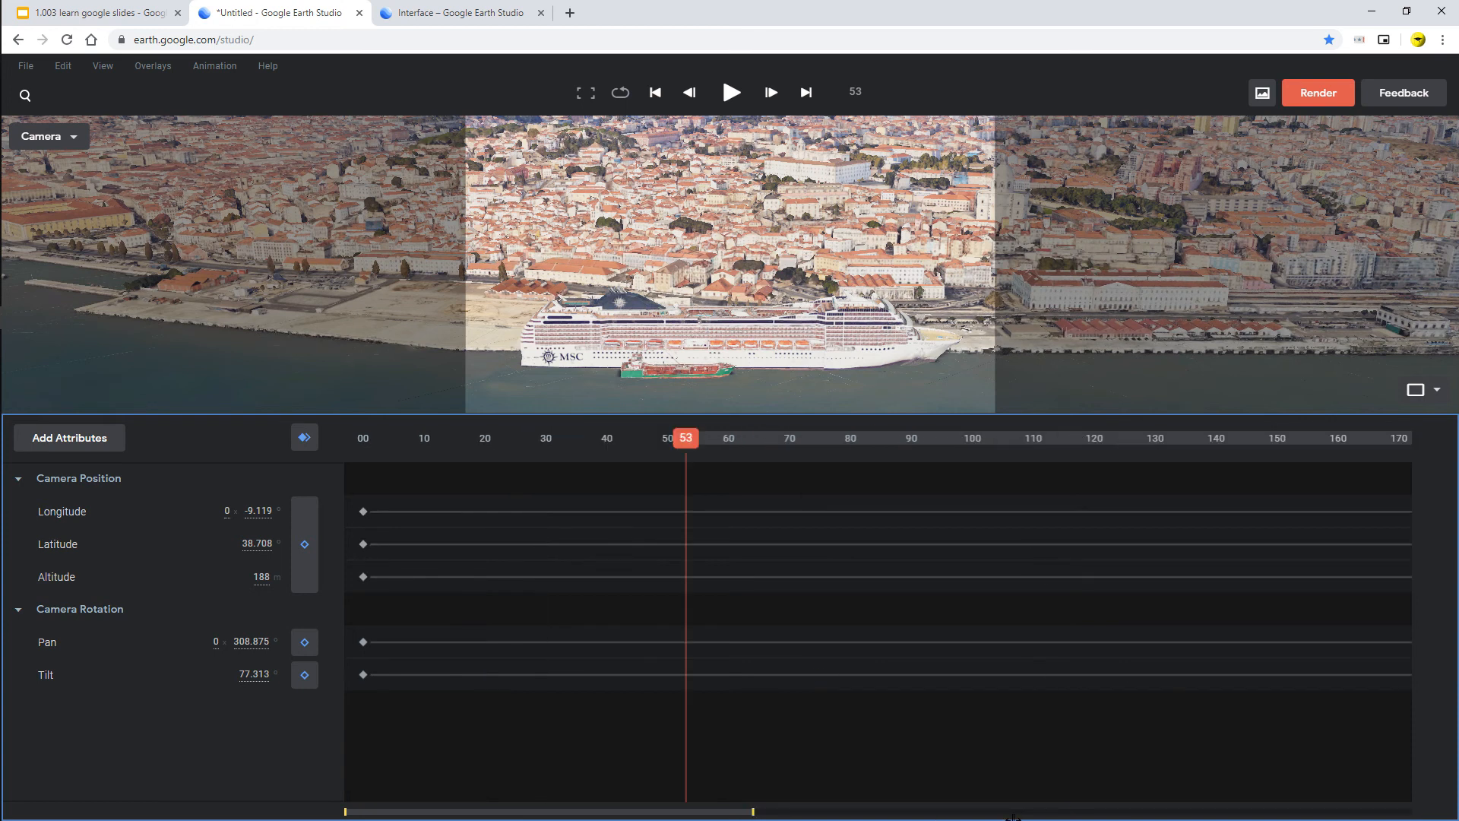
left_click_drag(647, 812, 853, 815)
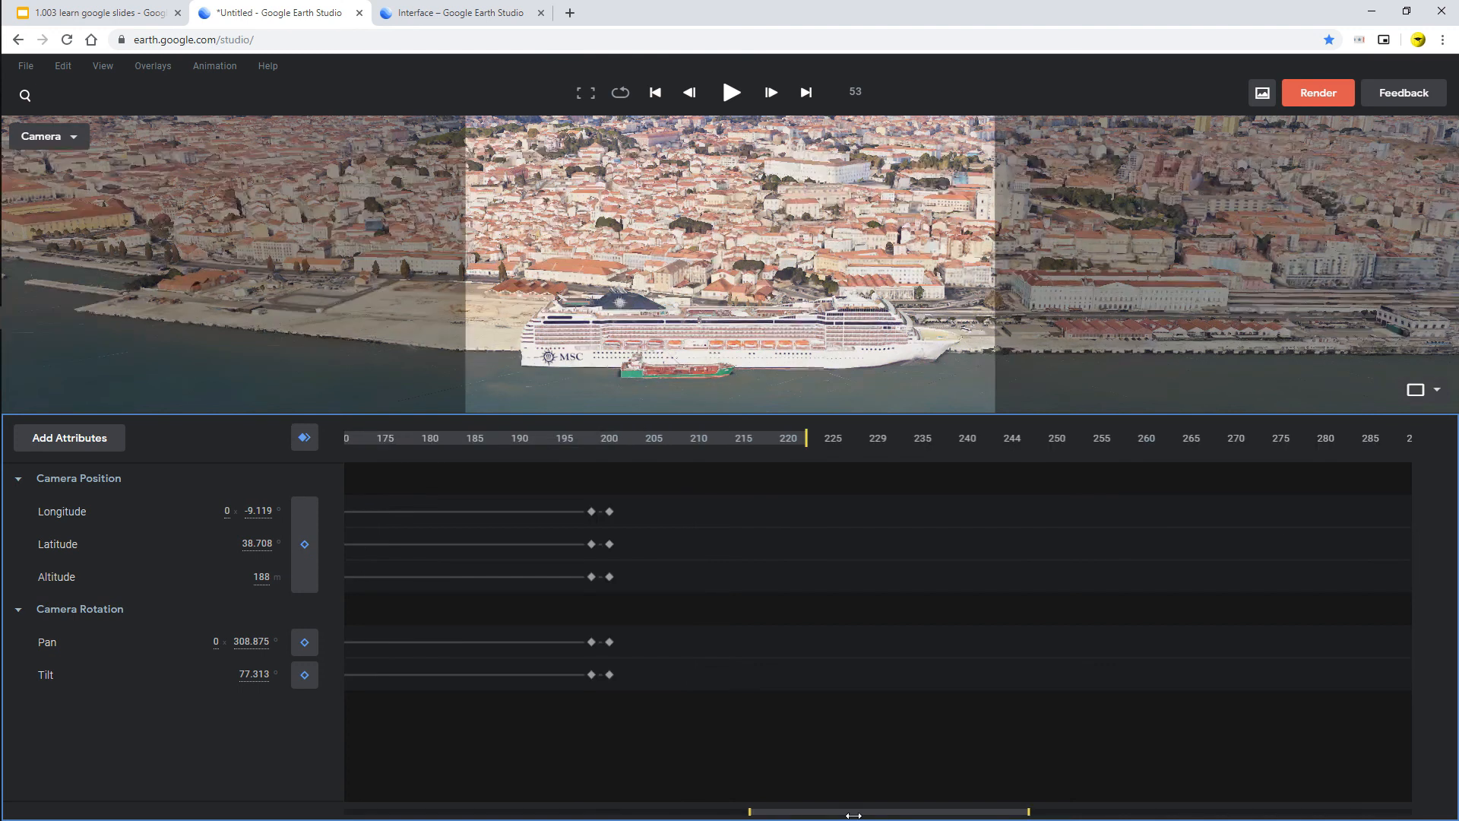
left_click_drag(854, 815, 730, 817)
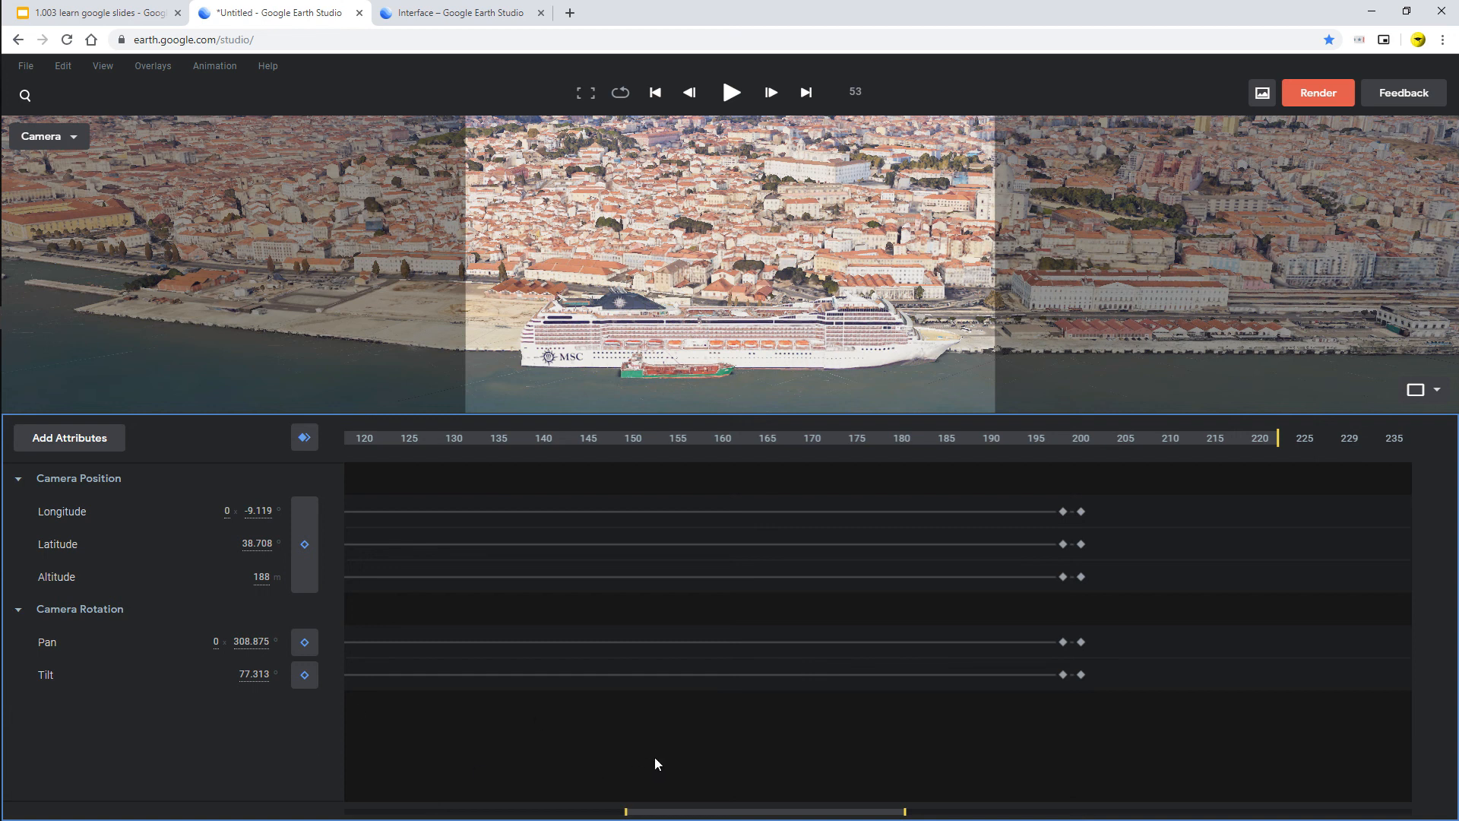
Switch to the Google Slides presentation showing the Playhead Yellow Handles slide.
left_click(42, 12)
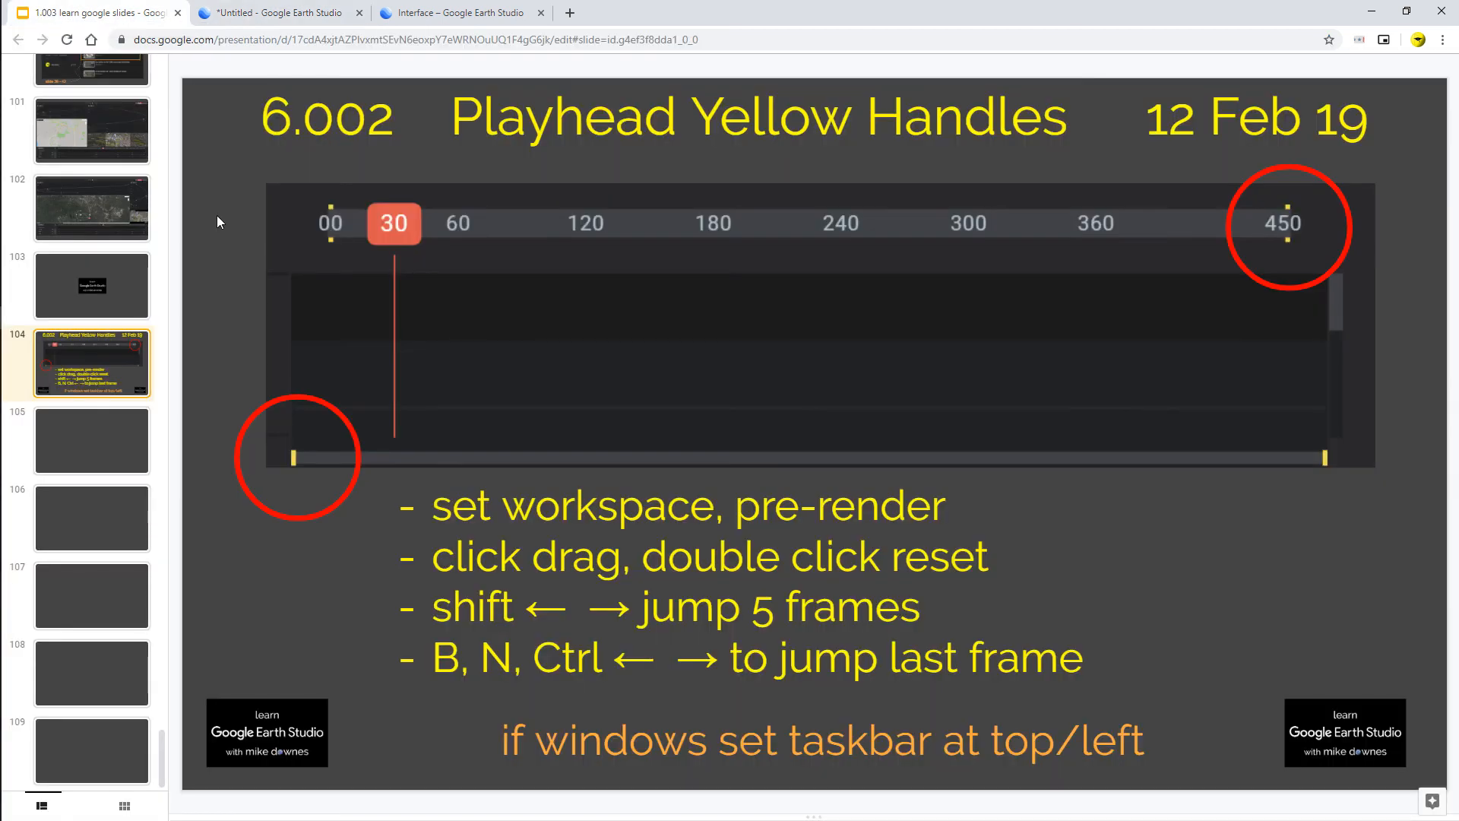